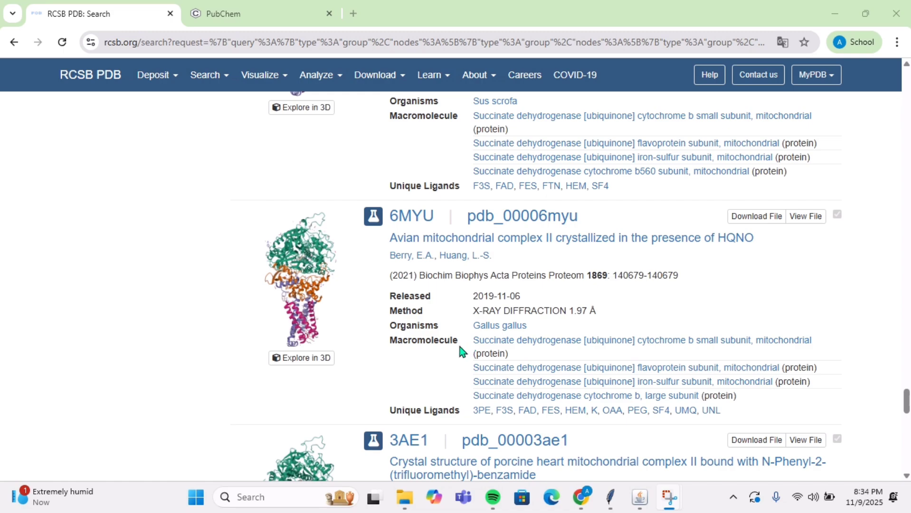
Step: Switch to UCSF Chimera and fetch the structure with ID 6MYU from the PDB database
scroll(468, 368, down, 1)
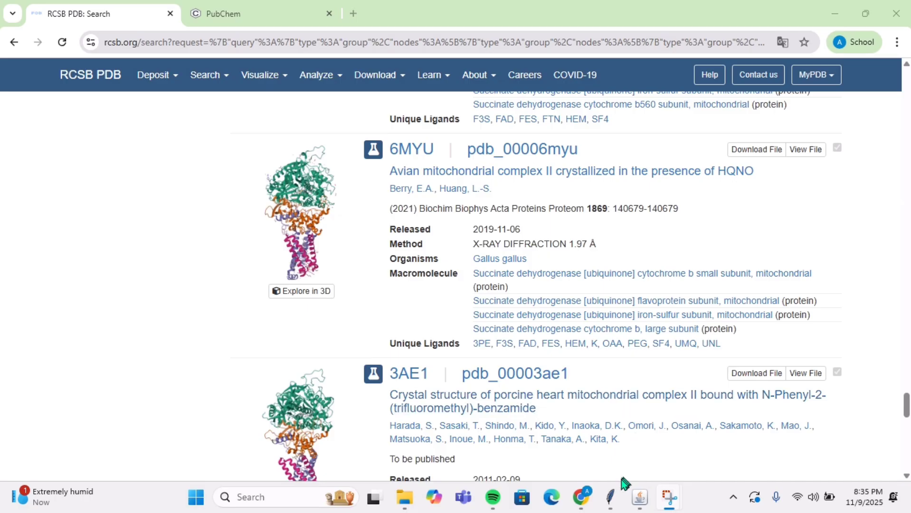
click(611, 497)
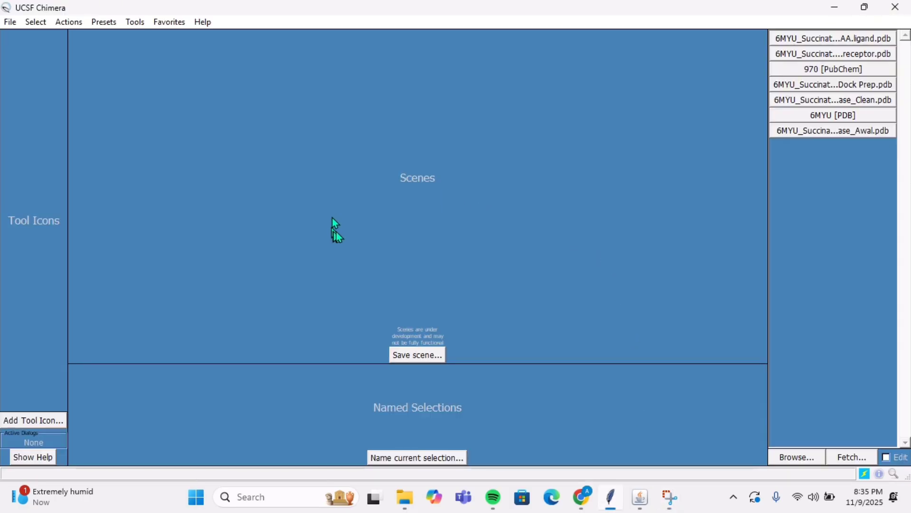
click(9, 23)
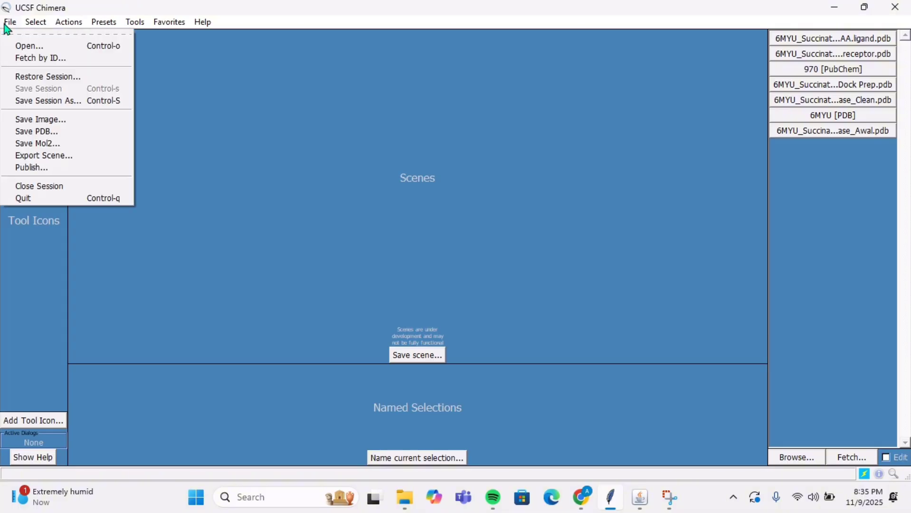
click(30, 58)
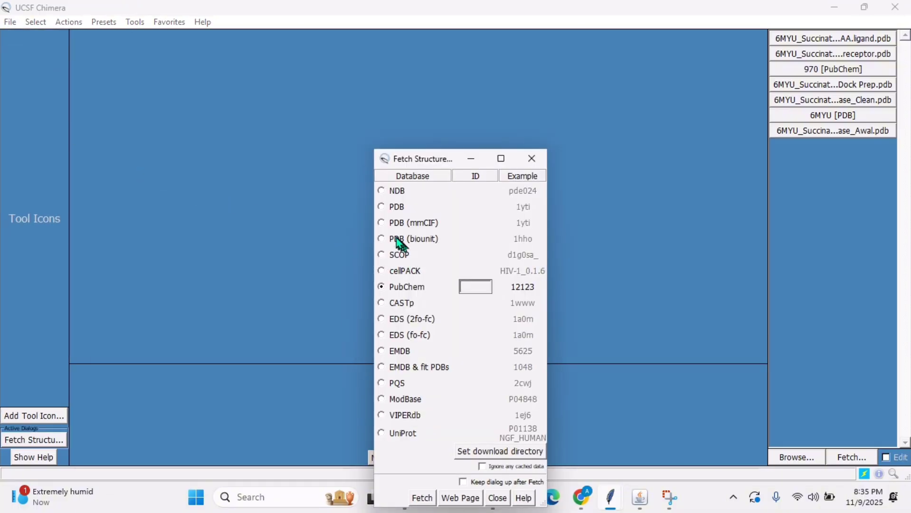
click(381, 208)
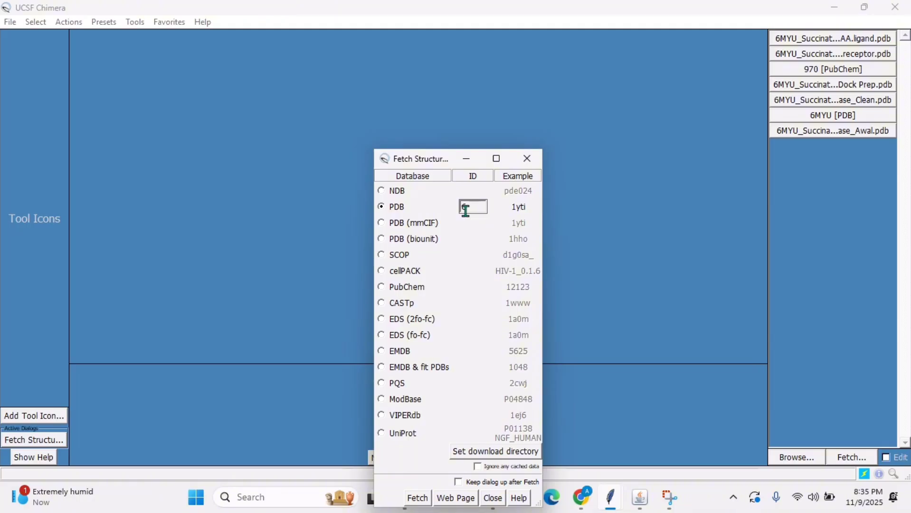
text(6MYU)
click(414, 499)
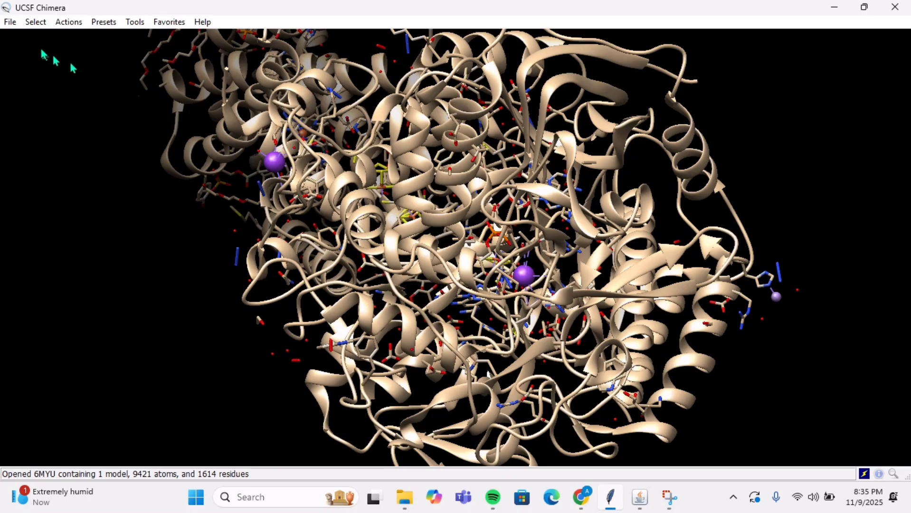
Step: Select the OAA residue in the 6MYU structure and bring it into close view
click(30, 26)
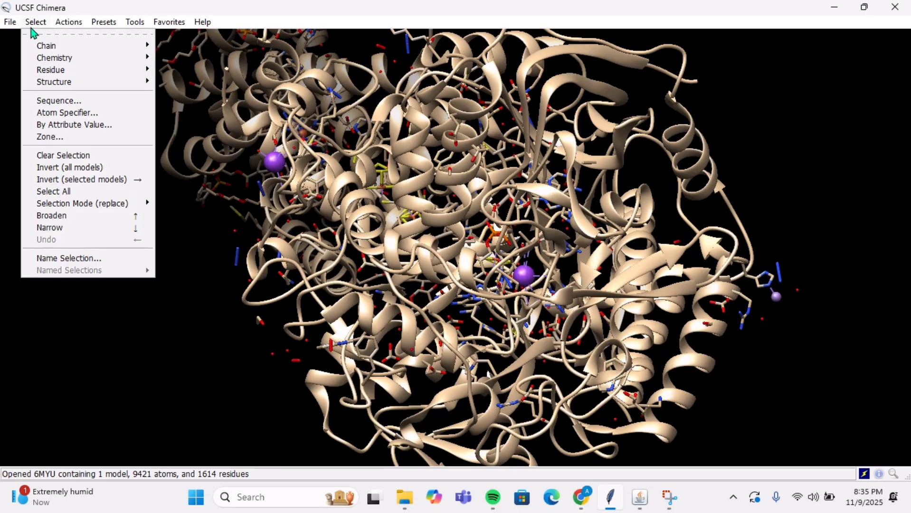
mouse_move(51, 71)
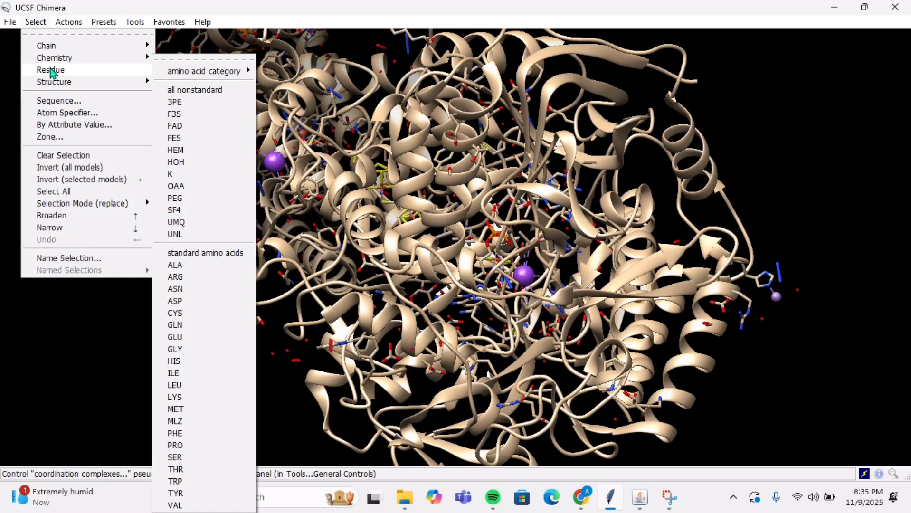
click(176, 187)
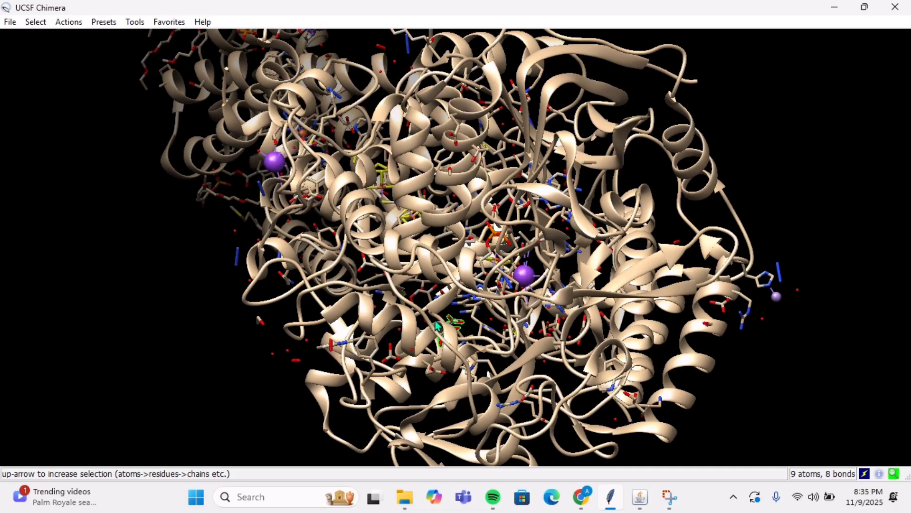
drag(400, 297, 445, 222)
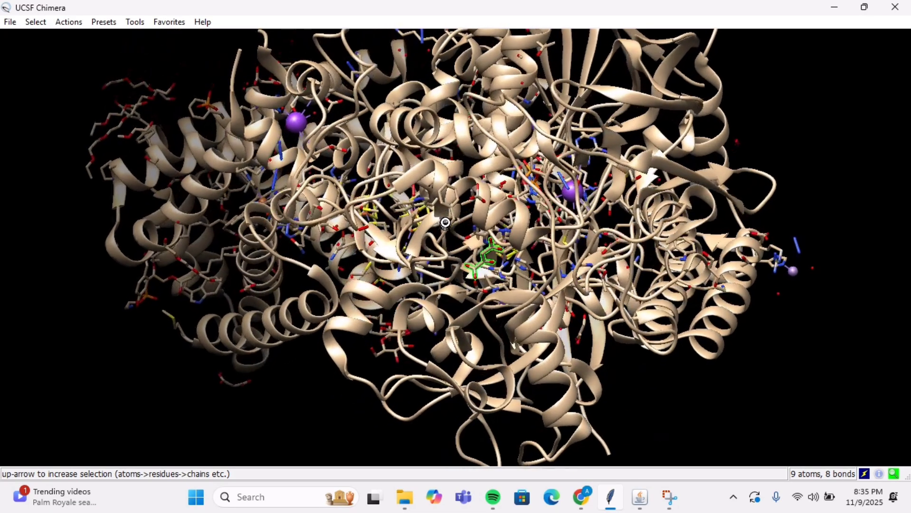
scroll(468, 275, up, 5)
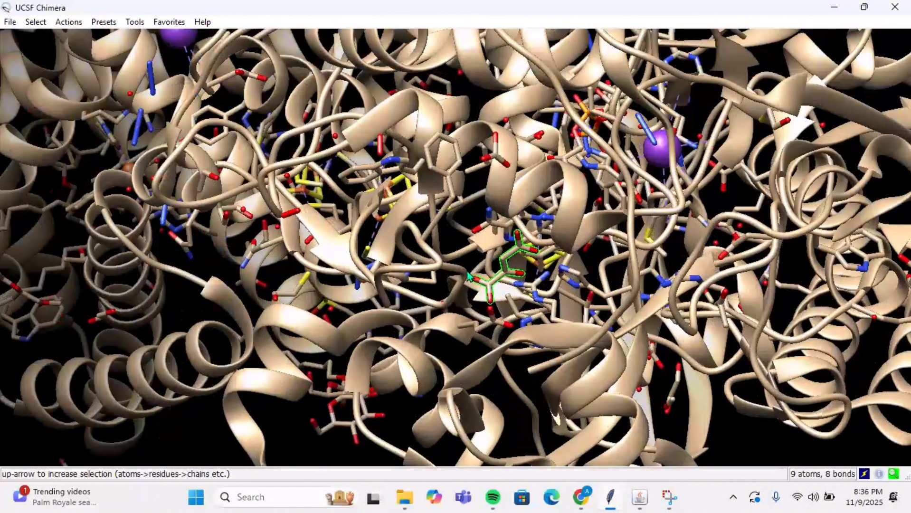
scroll(467, 273, up, 3)
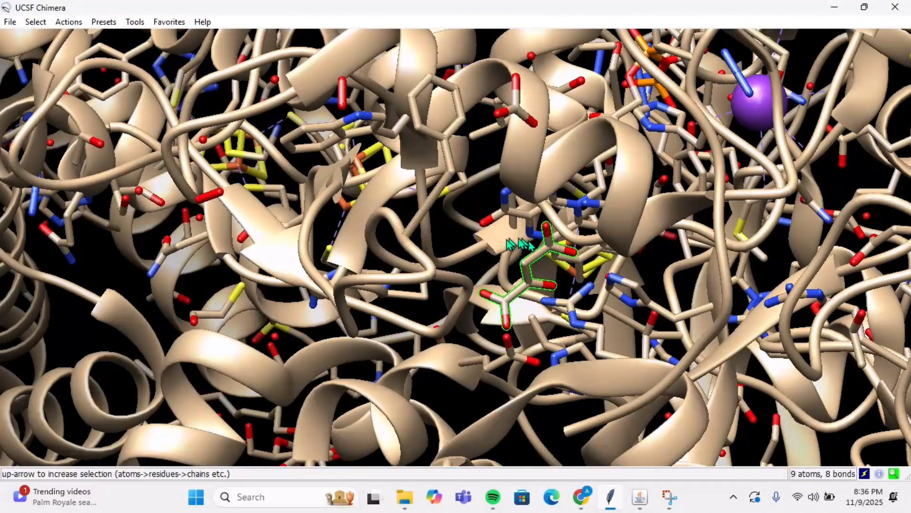
scroll(511, 292, up, 2)
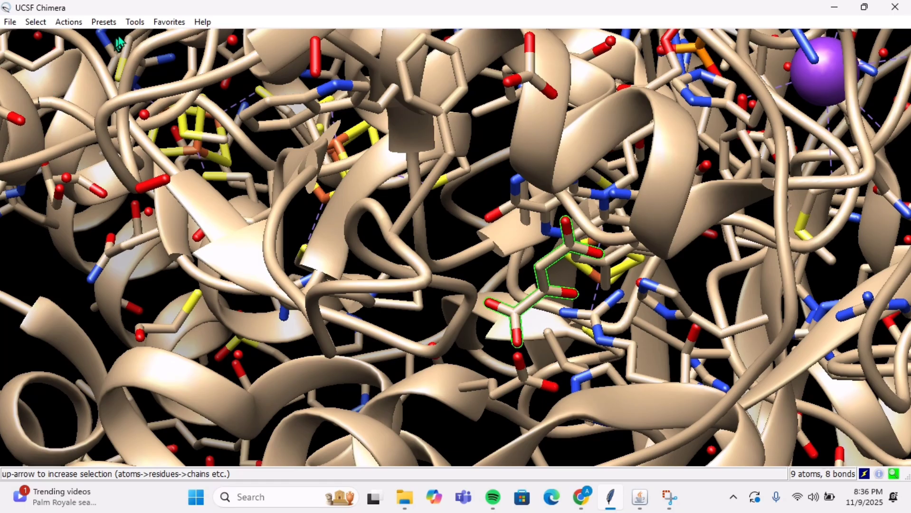
Step: Define a centroid with the default name and radius 2.0 for the selected OAA atoms, keeping the ligand site uncovered
click(127, 24)
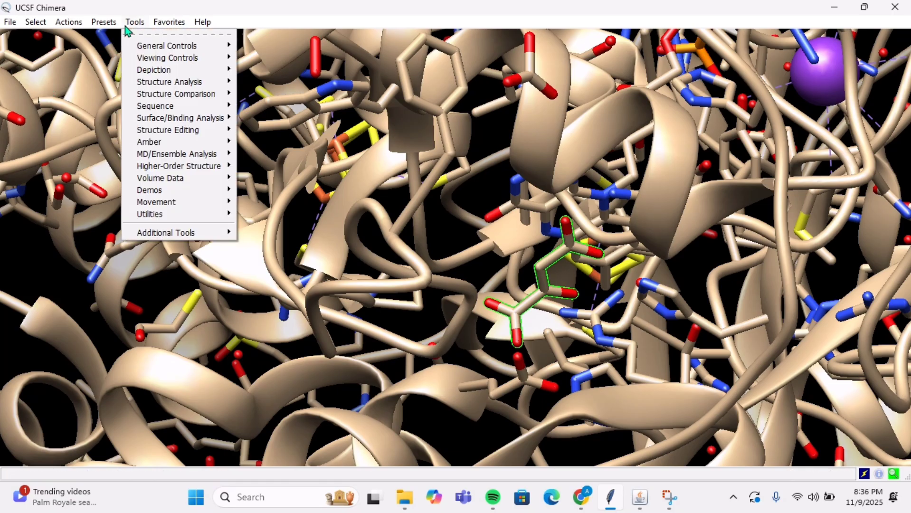
mouse_move(162, 90)
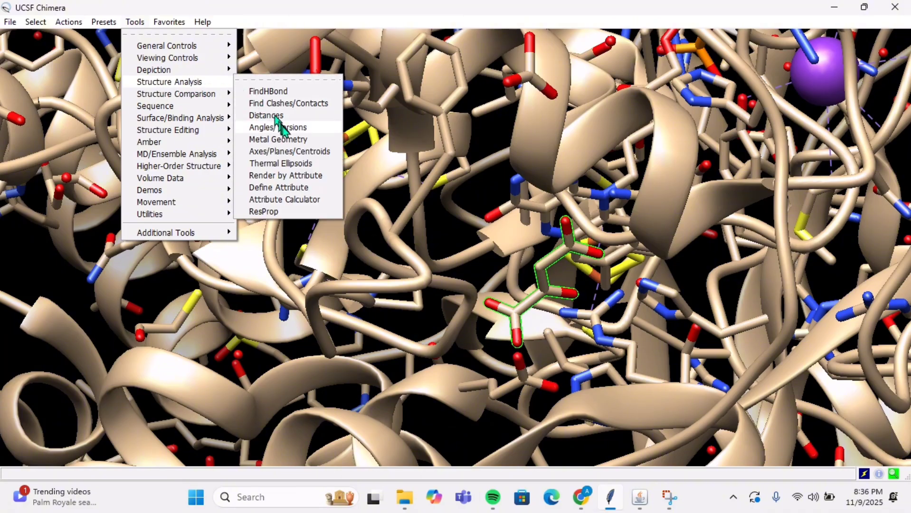
click(289, 155)
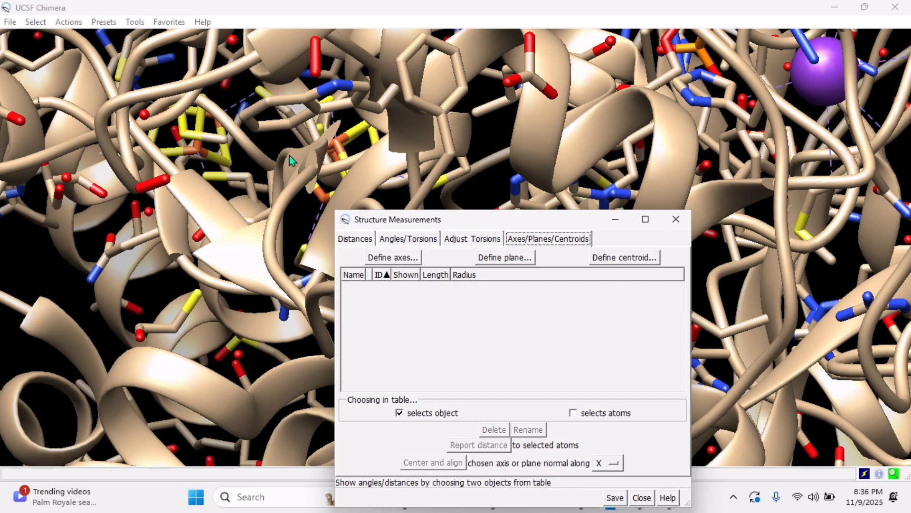
click(601, 258)
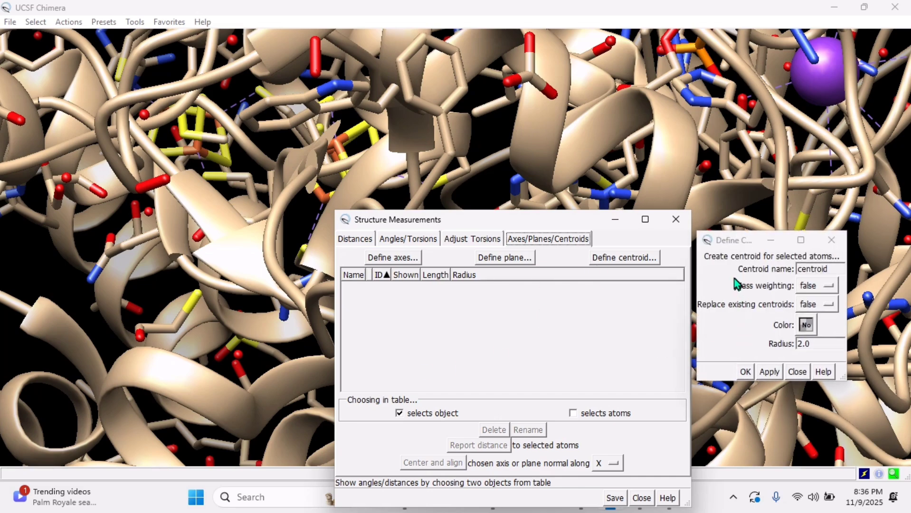
click(770, 371)
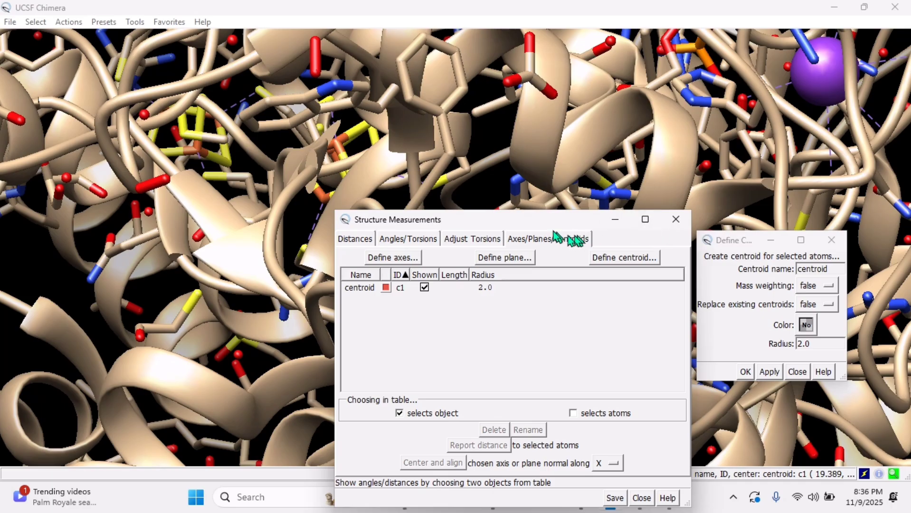
drag(551, 221, 208, 173)
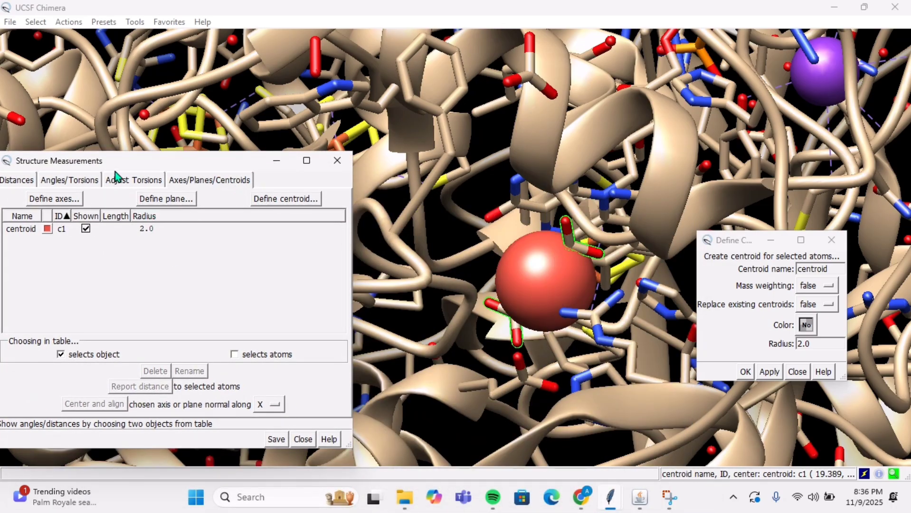
drag(117, 170, 245, 182)
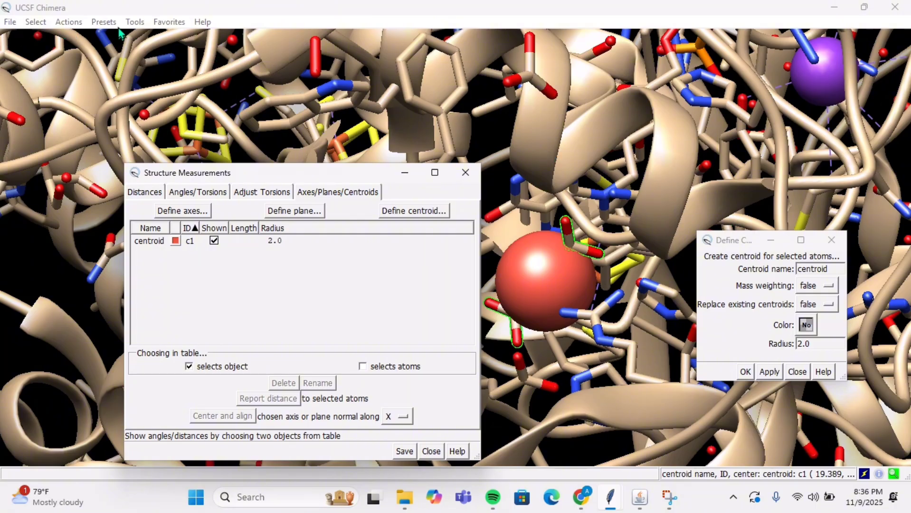
Step: Open the Reply Log and bring the full centroid coordinates into view
click(185, 21)
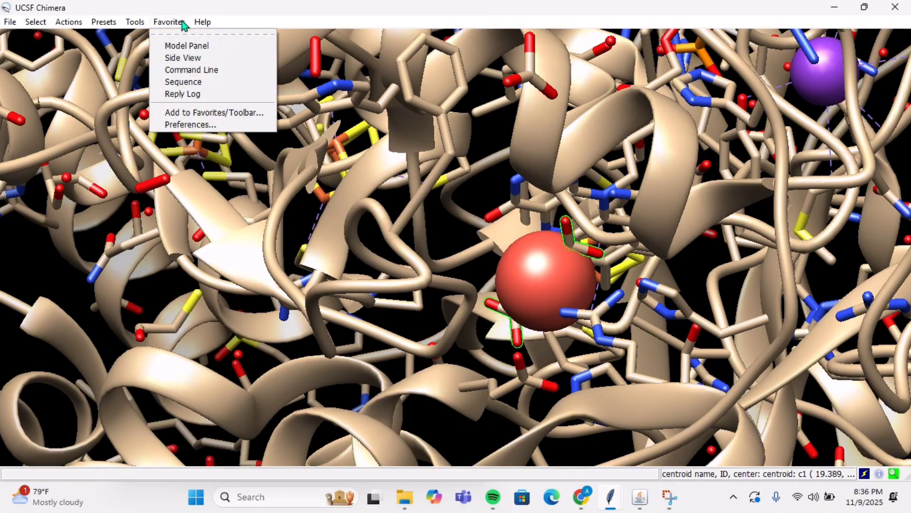
click(196, 95)
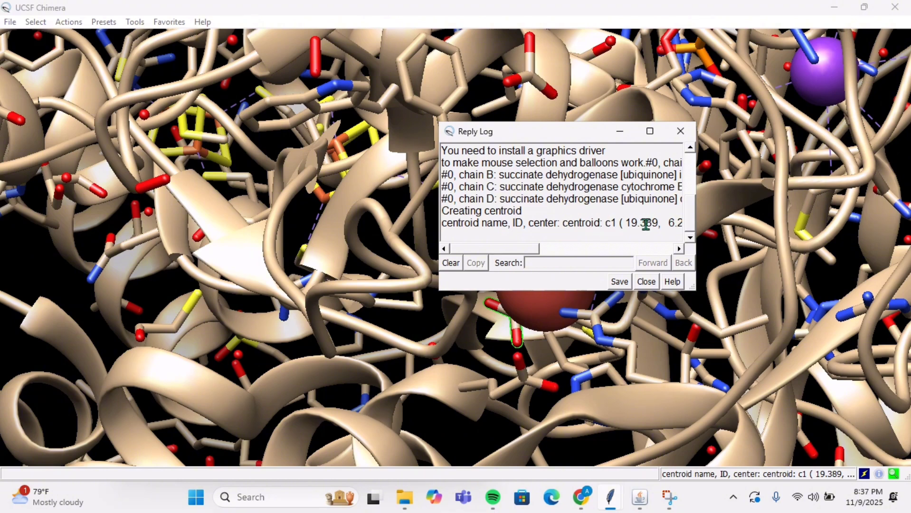
drag(533, 252, 575, 249)
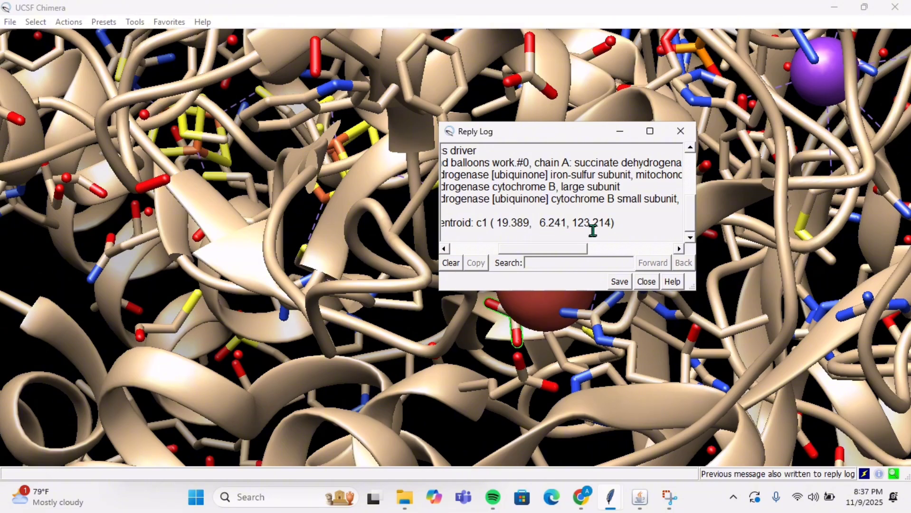
drag(501, 223, 599, 224)
click(507, 219)
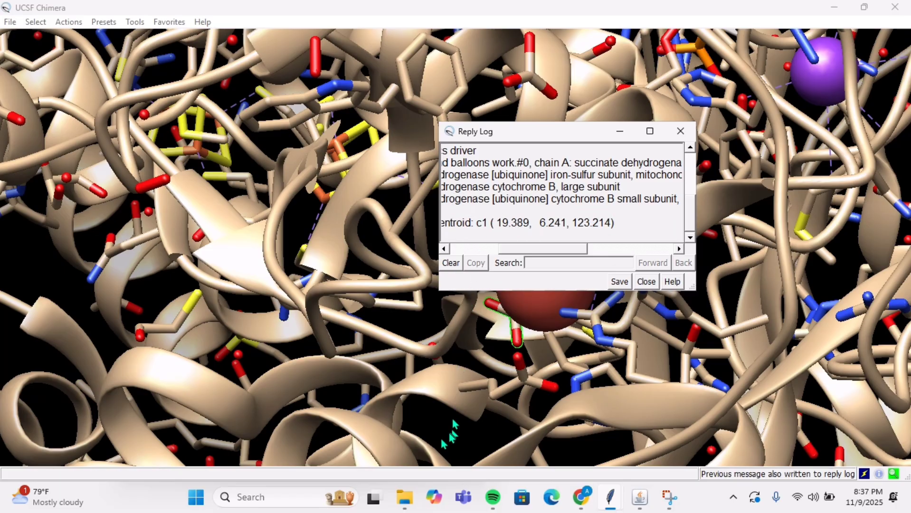
Step: Switch to Notepad, create a blank document and place its window beside the centroid coordinates in the Reply Log
click(199, 507)
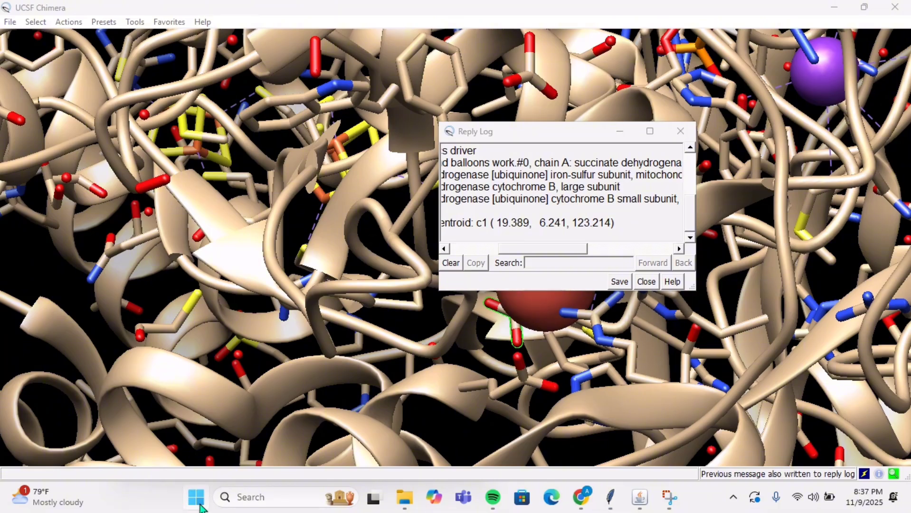
click(416, 208)
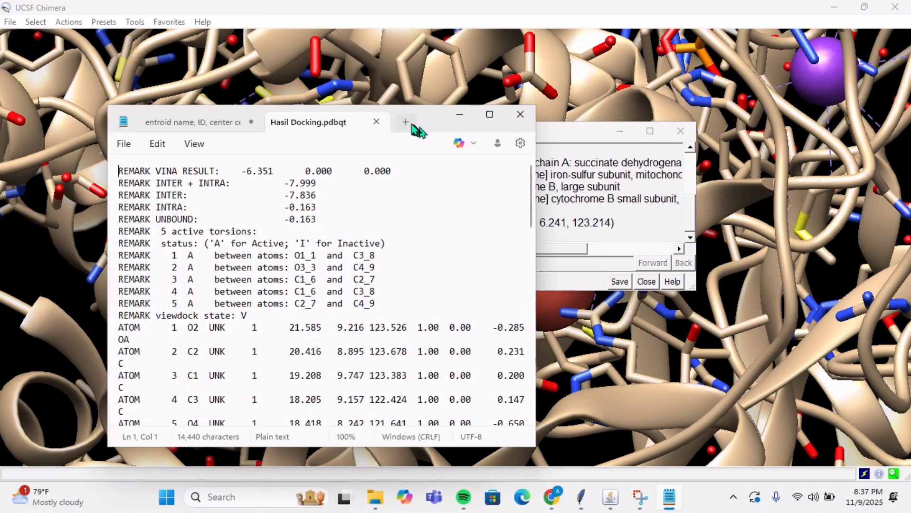
click(407, 122)
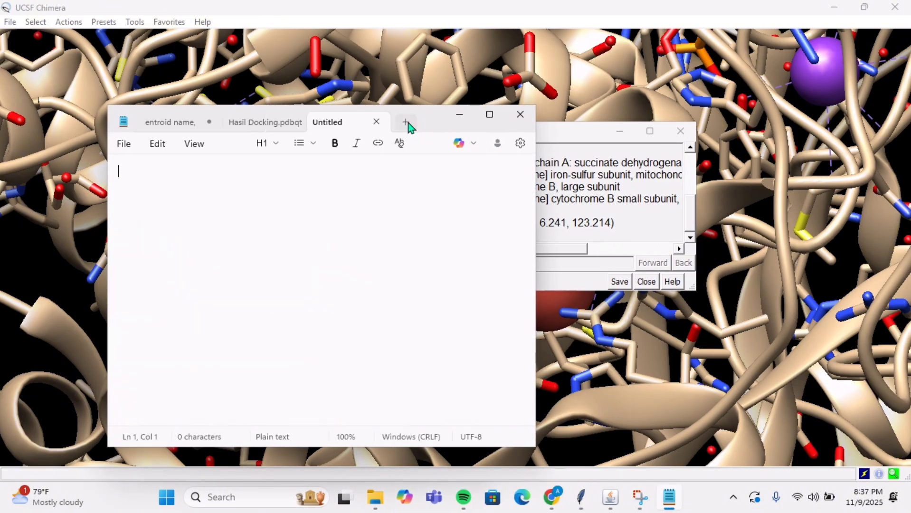
drag(431, 106, 372, 116)
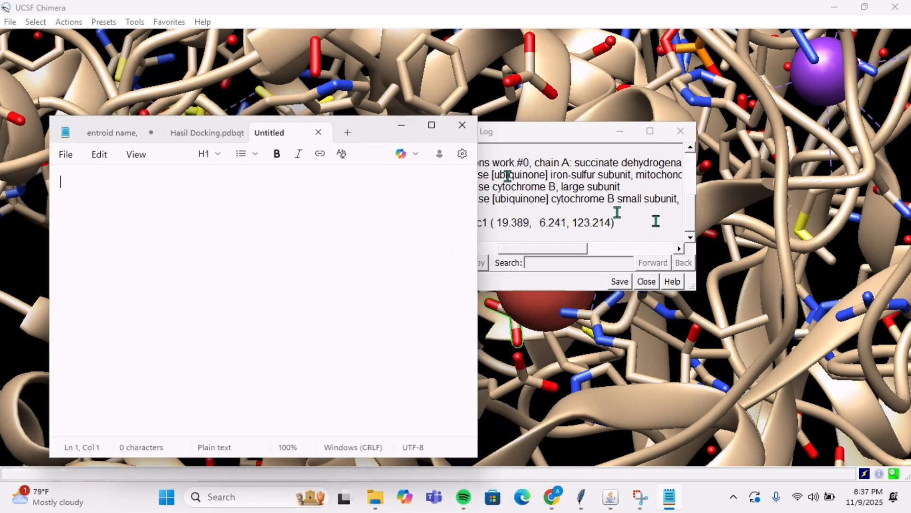
Step: Copy the centroid coordinates 19.389, 6.241, 123.214 from the Reply Log into the blank Notepad document, and minimise both windows
drag(534, 222, 611, 223)
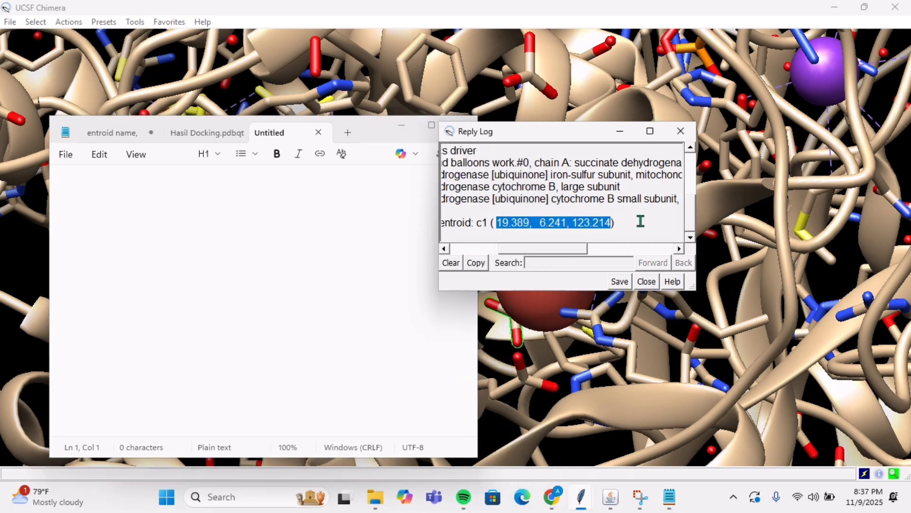
click(227, 253)
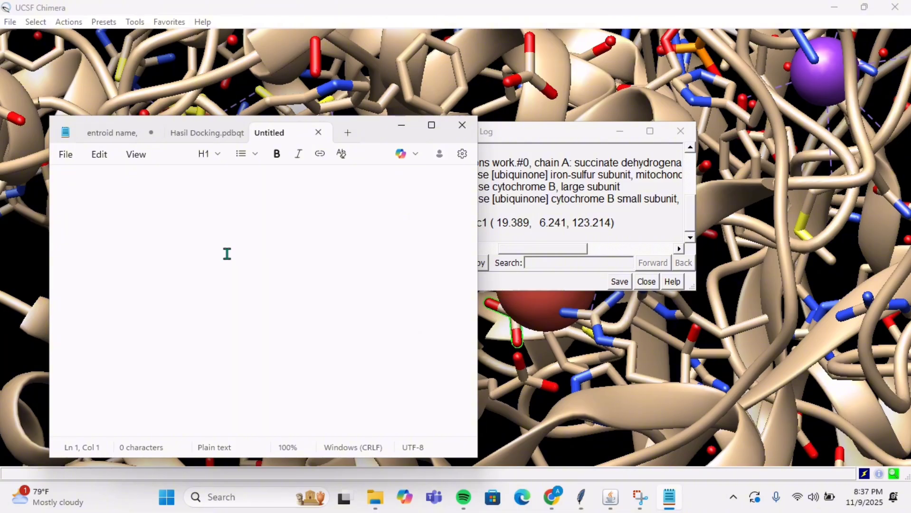
key(ctrl+v)
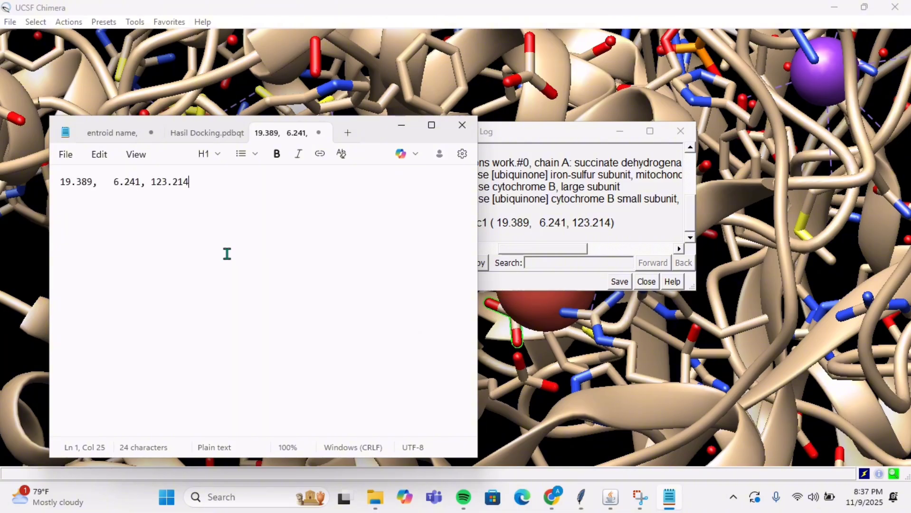
click(401, 125)
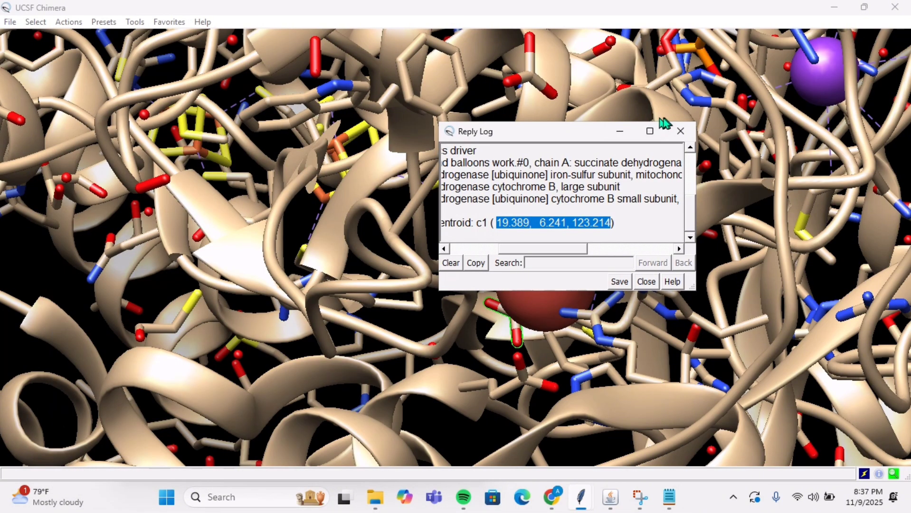
click(620, 131)
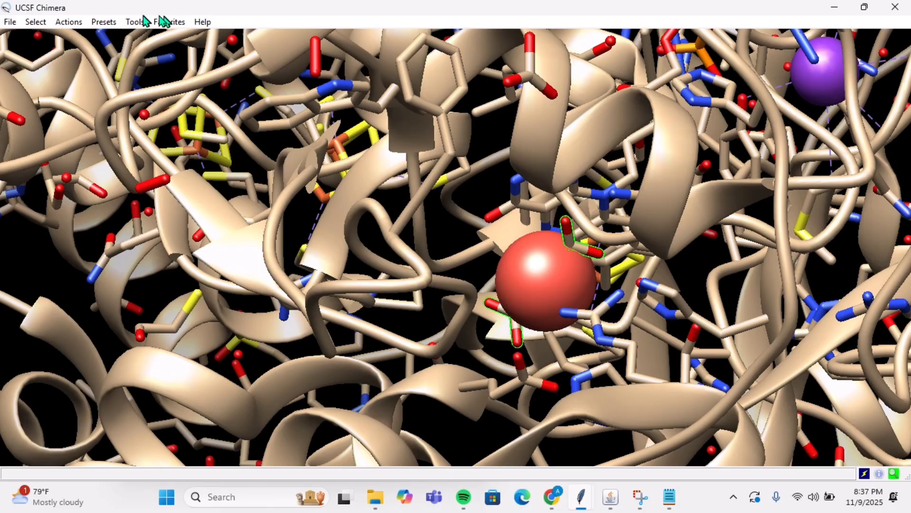
click(135, 22)
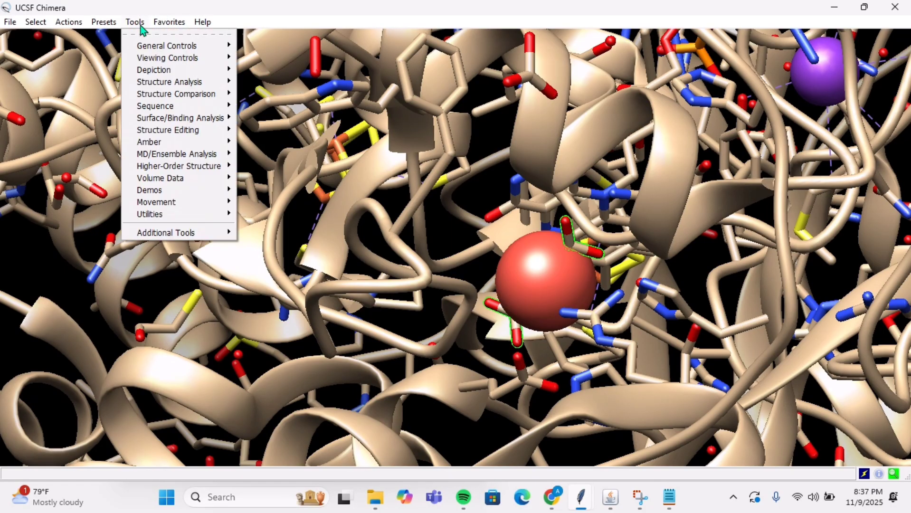
mouse_move(166, 22)
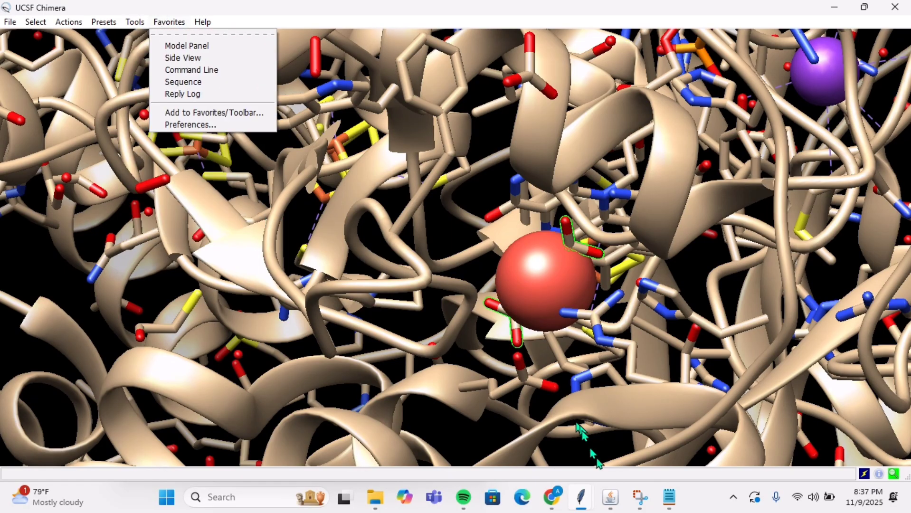
Step: Close the Reply Log, Define Centroid and Structure Measurements windows, and return to the main structure view
mouse_move(588, 496)
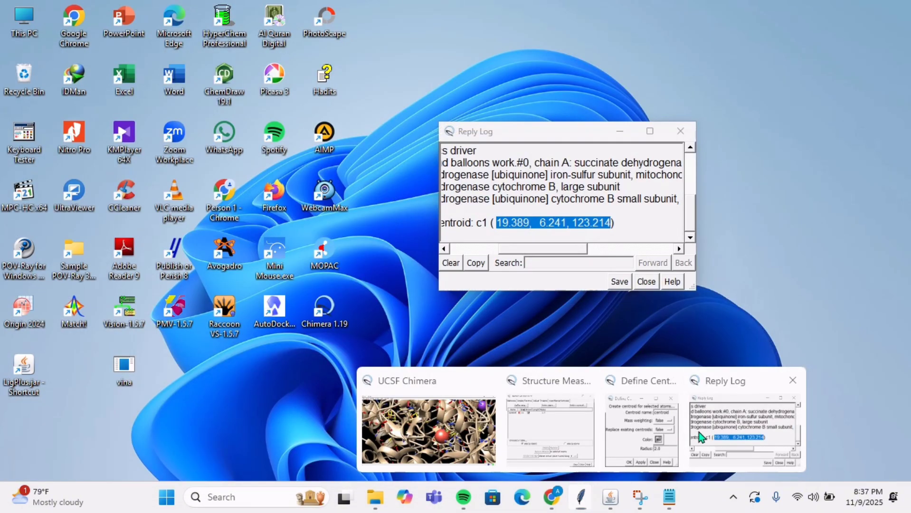
click(698, 432)
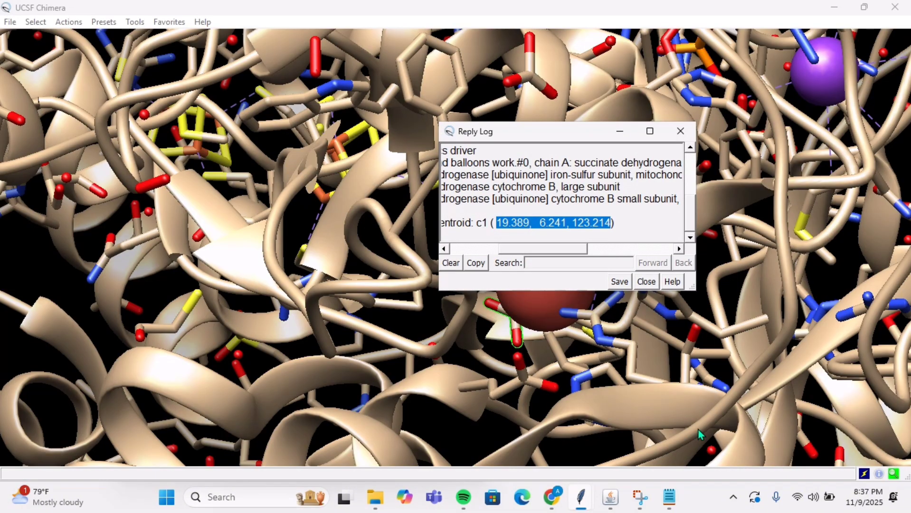
click(680, 131)
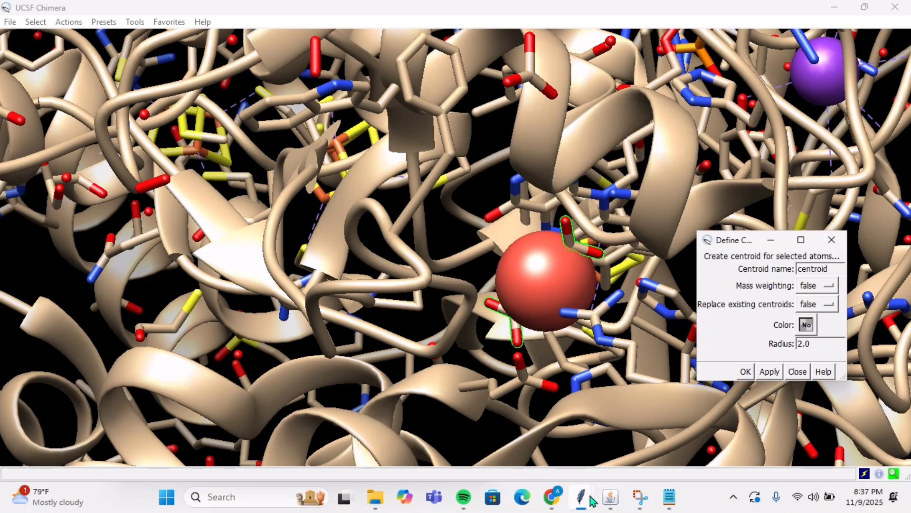
mouse_move(583, 500)
mouse_move(684, 432)
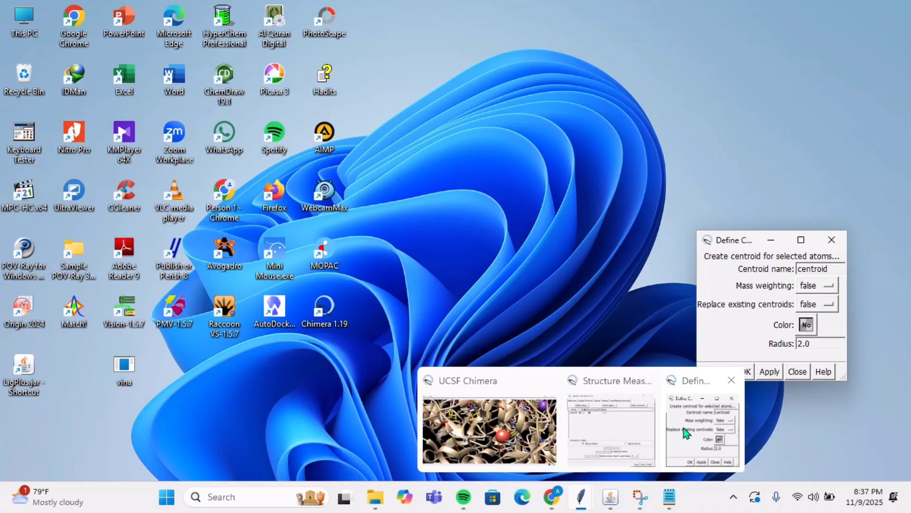
click(730, 380)
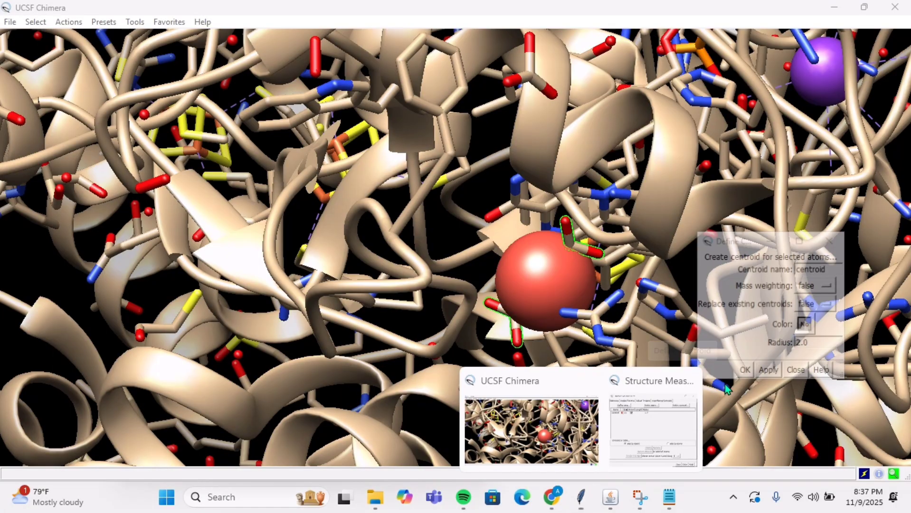
click(690, 380)
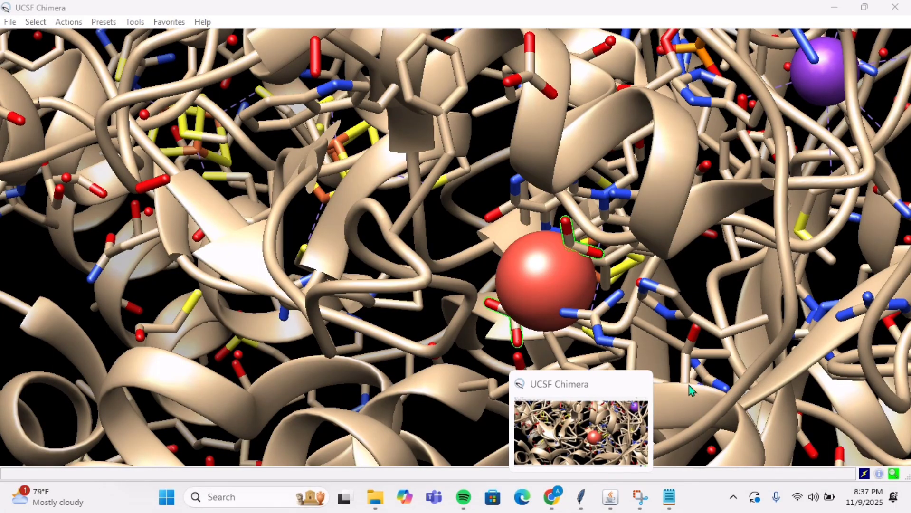
click(634, 412)
Step: Delete the centroid c1 from the structure measurements and close that dialog
click(134, 22)
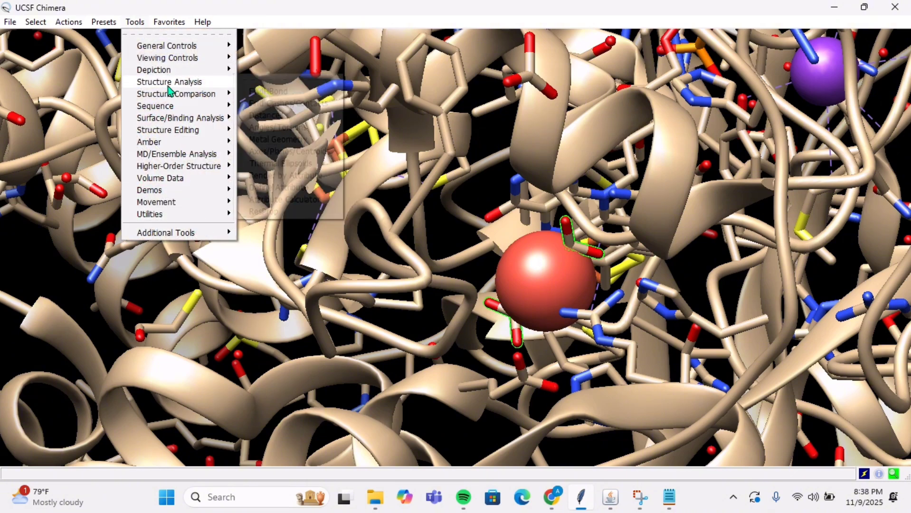
mouse_move(171, 83)
click(295, 151)
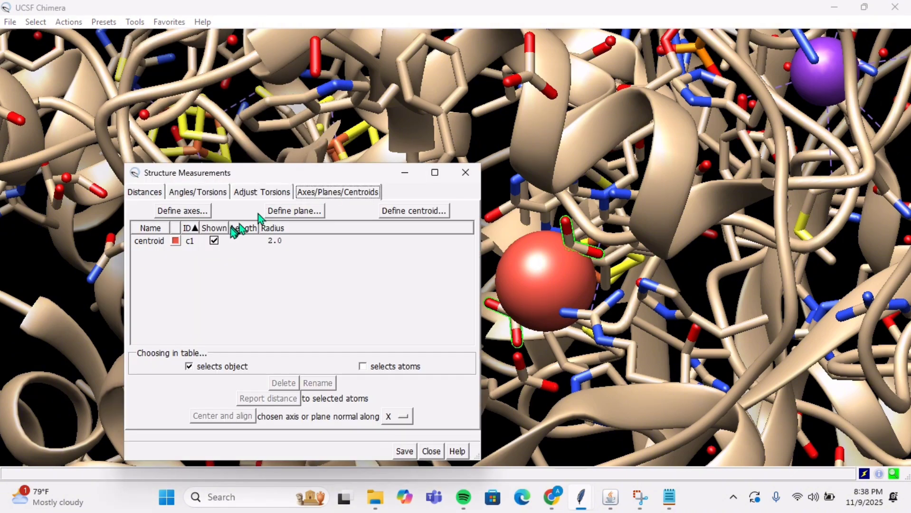
click(192, 243)
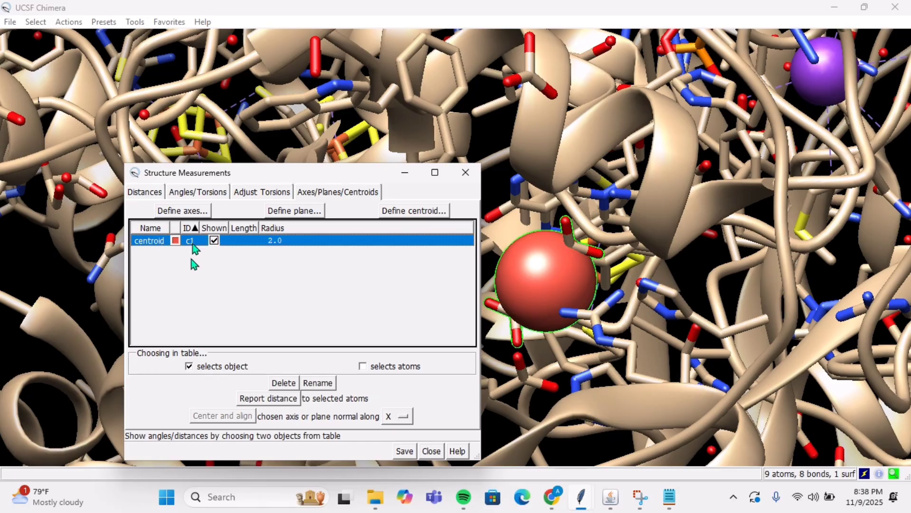
click(283, 382)
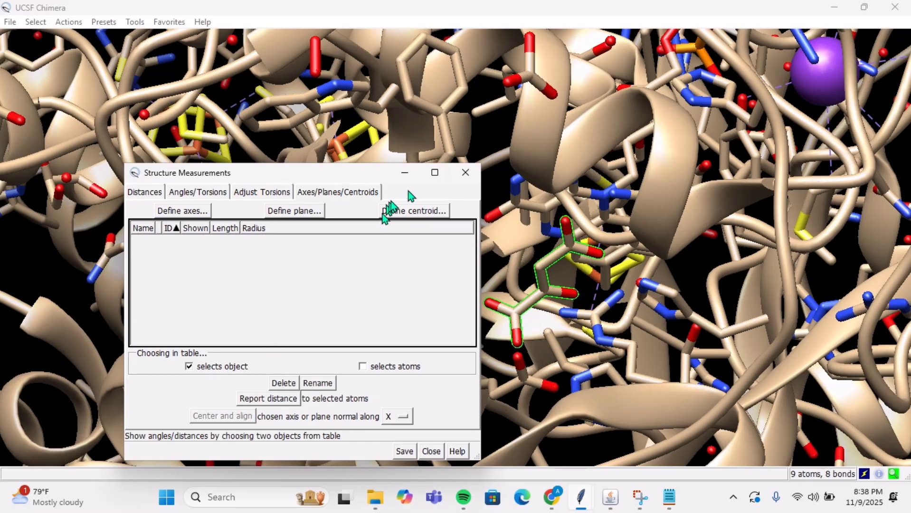
click(457, 178)
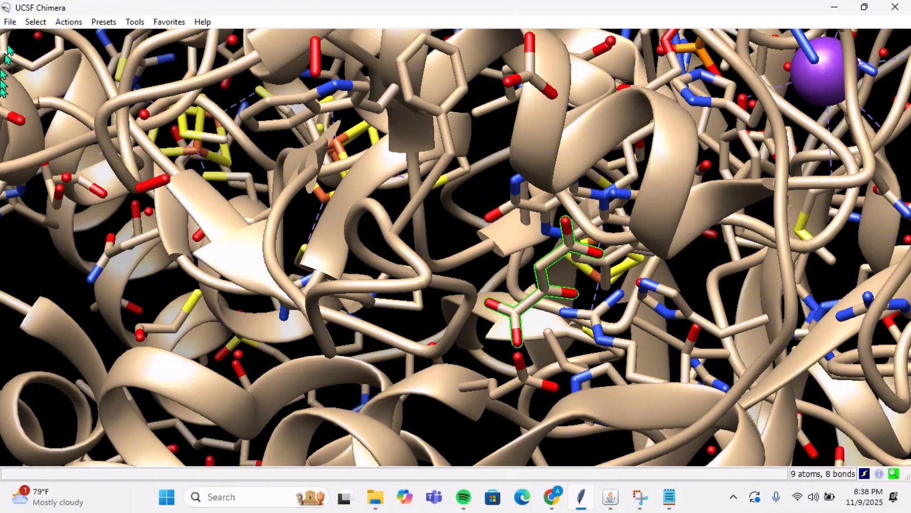
Step: Clear the OAA selection, select all nonstandard residues of 6MYU and delete their atoms and bonds
click(29, 22)
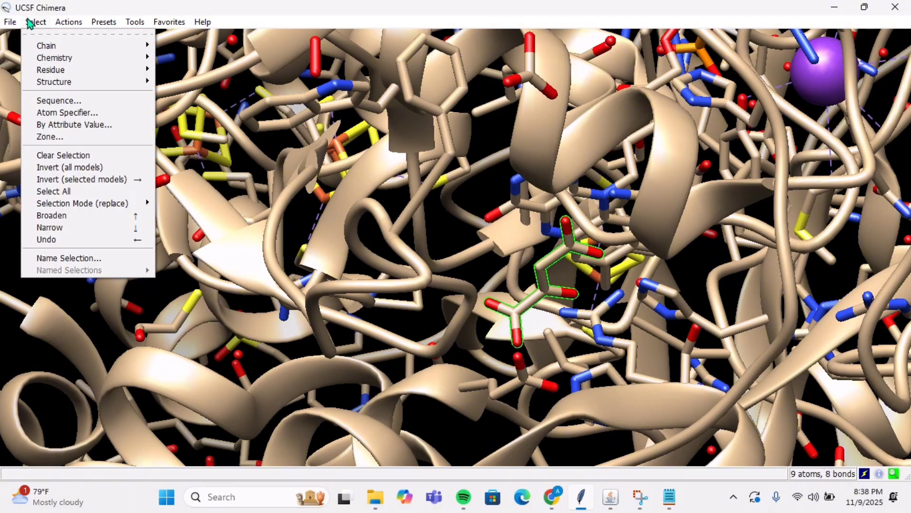
click(56, 158)
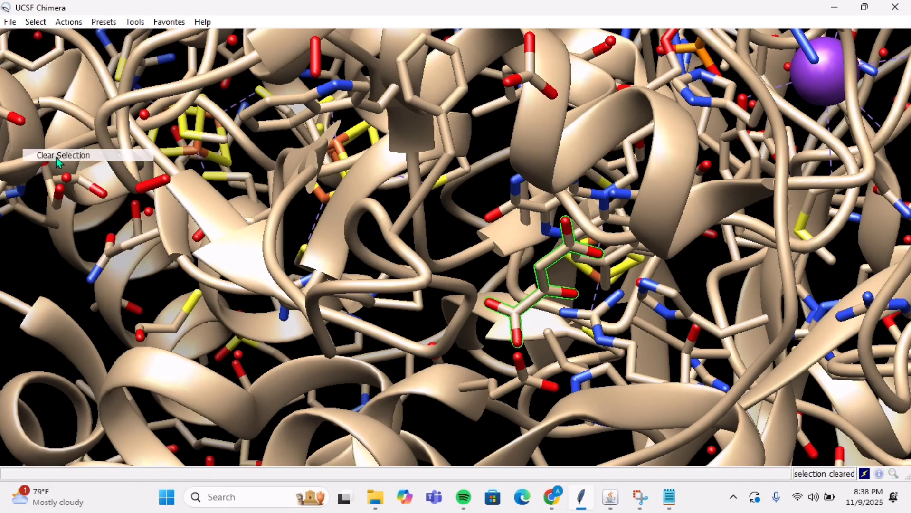
click(43, 22)
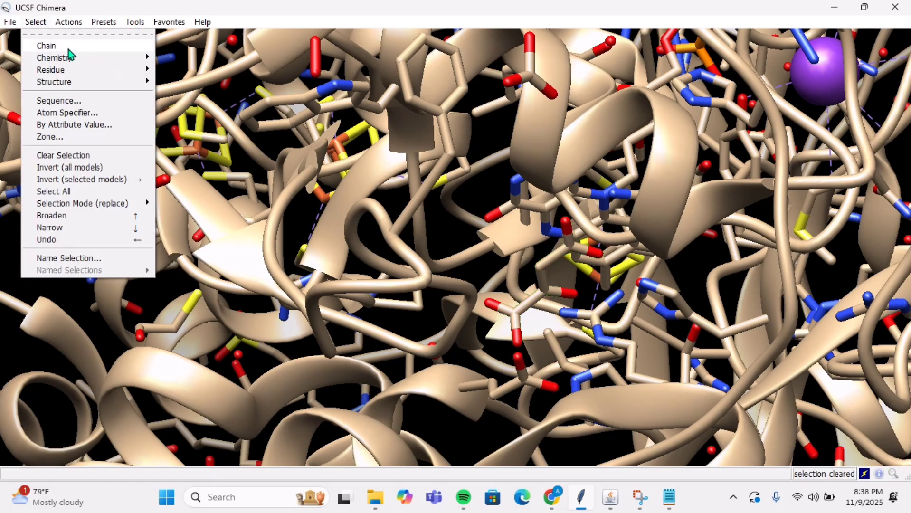
mouse_move(71, 72)
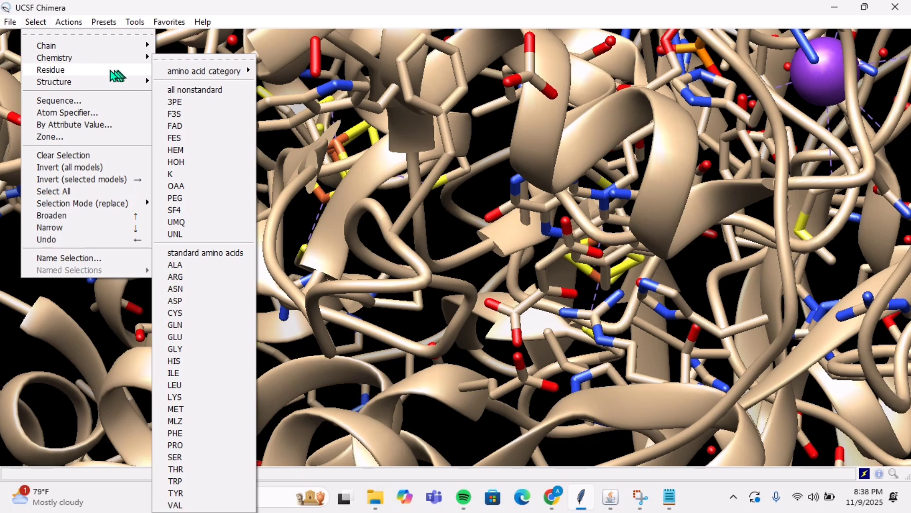
click(194, 90)
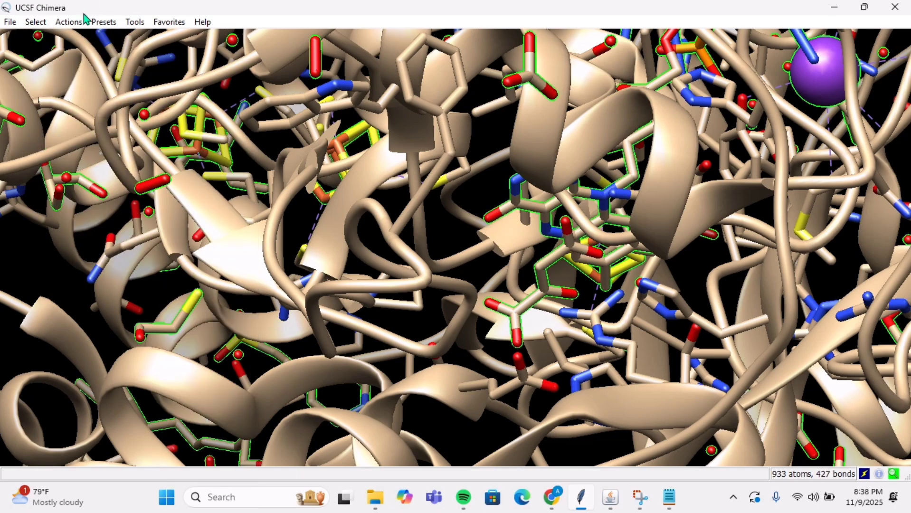
click(80, 22)
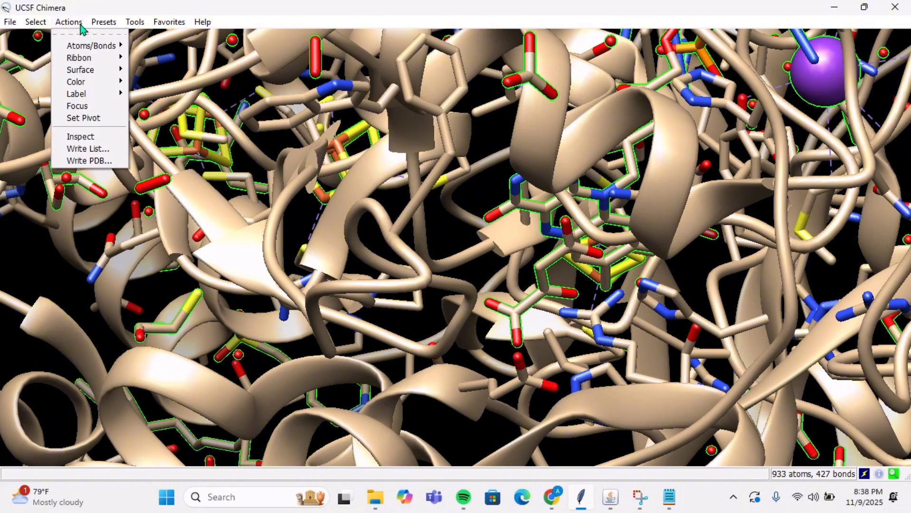
mouse_move(88, 44)
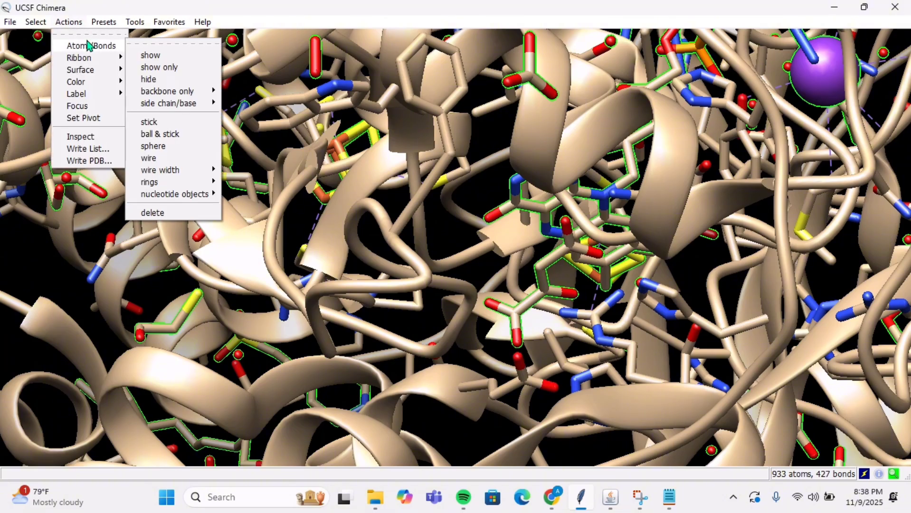
click(152, 212)
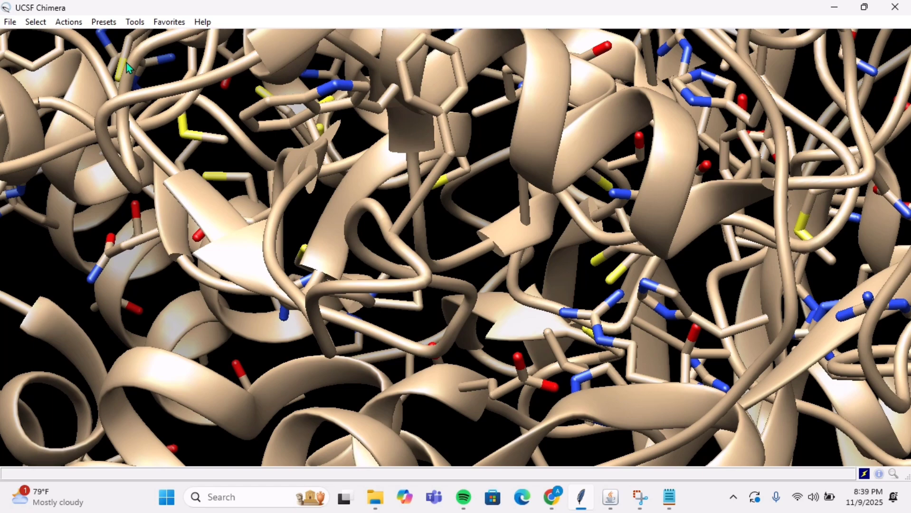
Step: Run Dock Prep on 6MYU with the default cleanup options but without writing a Mol2 file
click(136, 21)
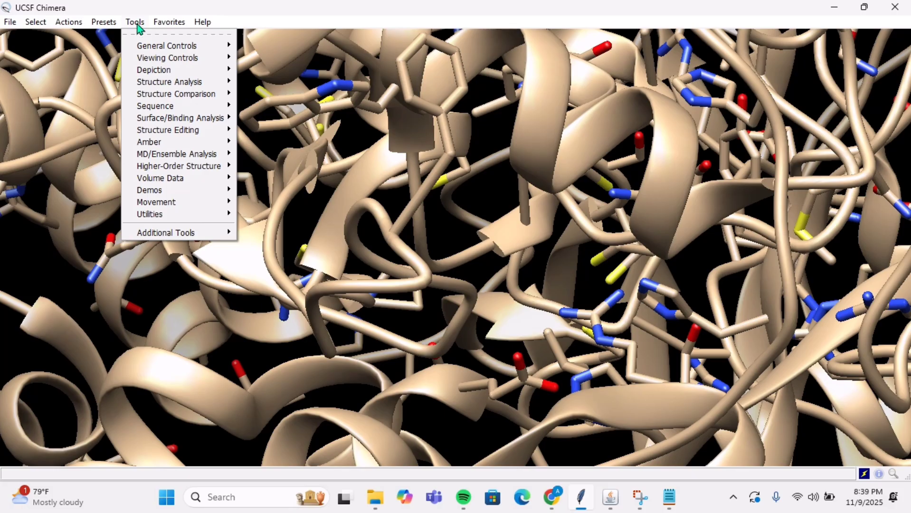
mouse_move(146, 121)
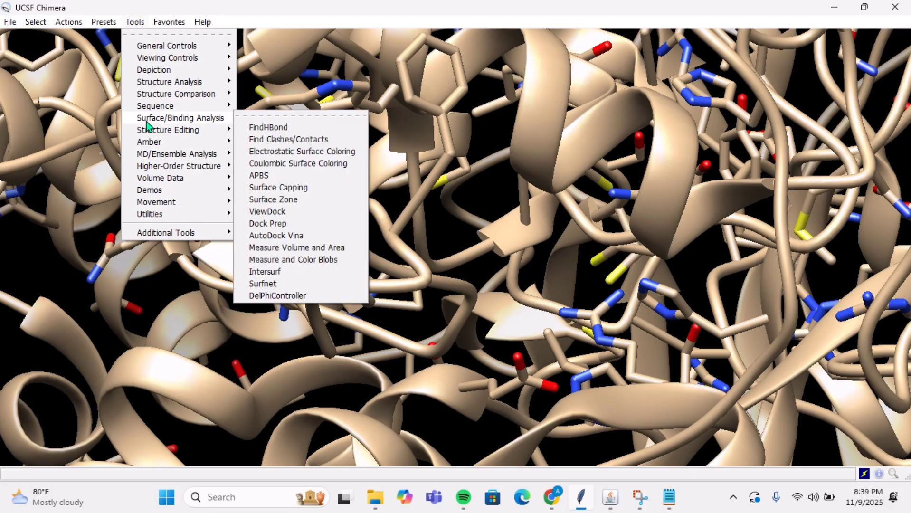
click(284, 224)
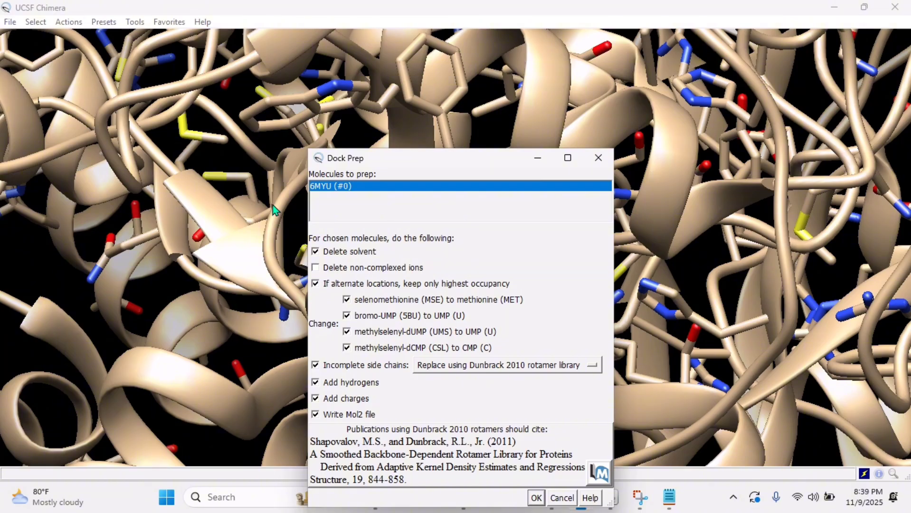
drag(363, 164, 363, 91)
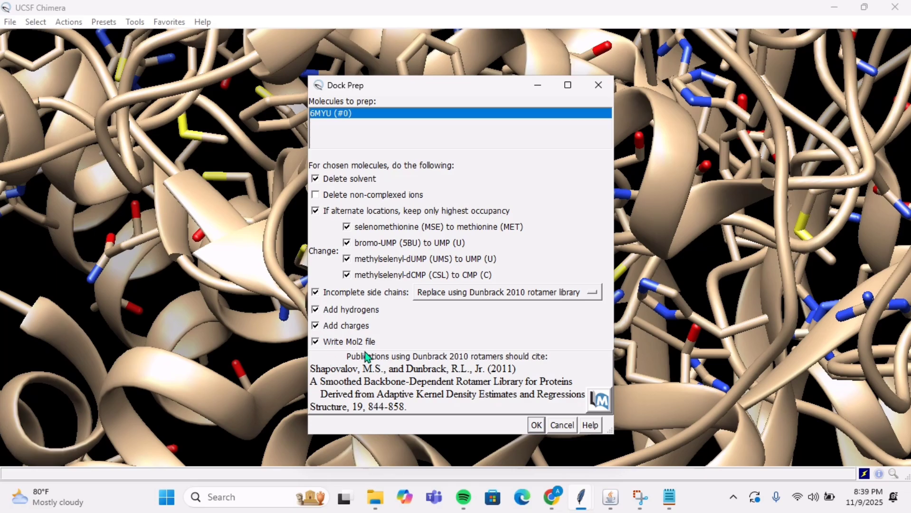
click(316, 343)
click(535, 426)
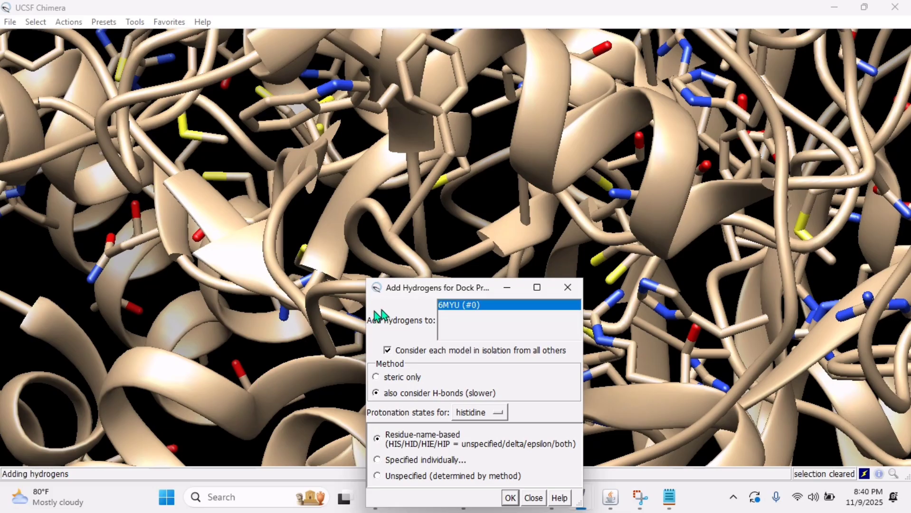
Step: Add hydrogens to 6MYU with H-bonds considered, and assign AMBER ff14SB charges to standard residues and Gasteiger charges to other residues
drag(396, 301, 398, 207)
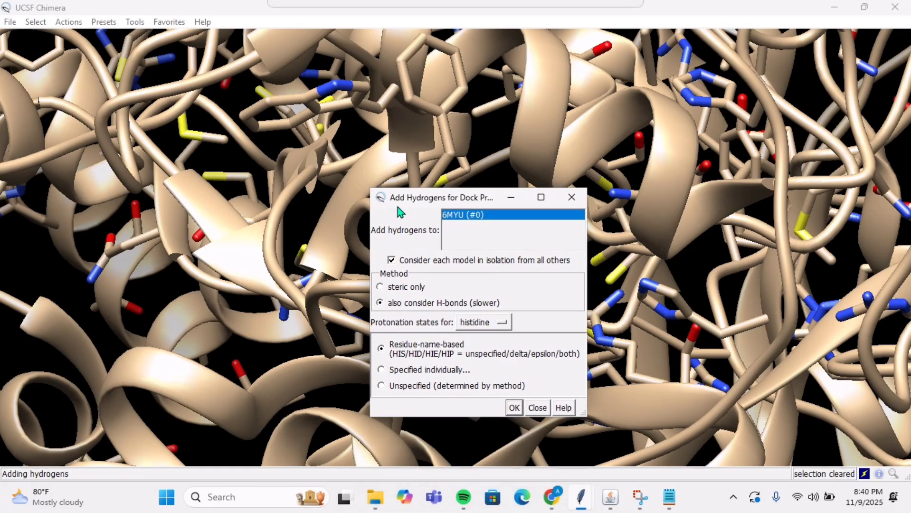
click(517, 406)
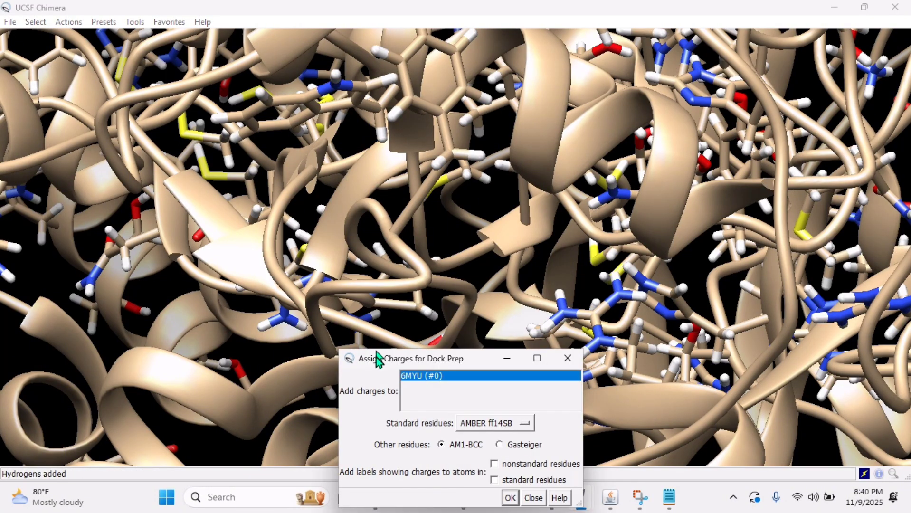
drag(376, 359, 366, 212)
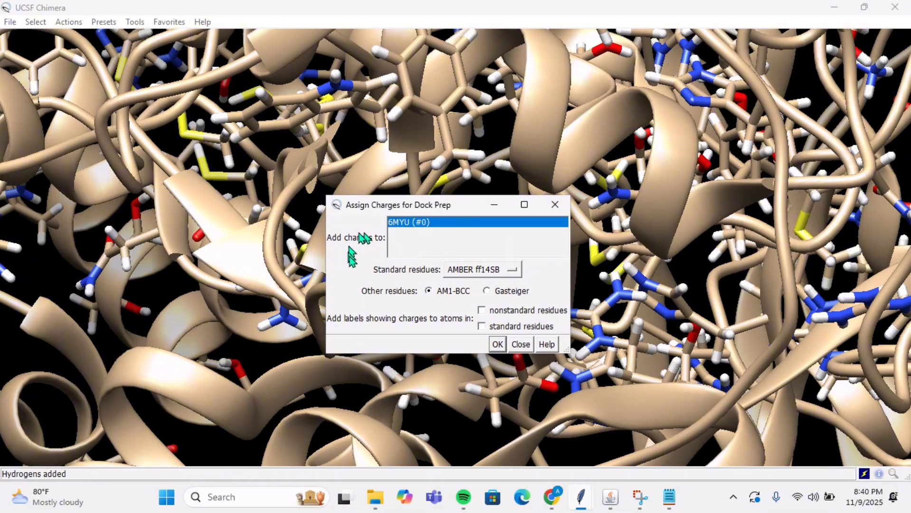
click(485, 291)
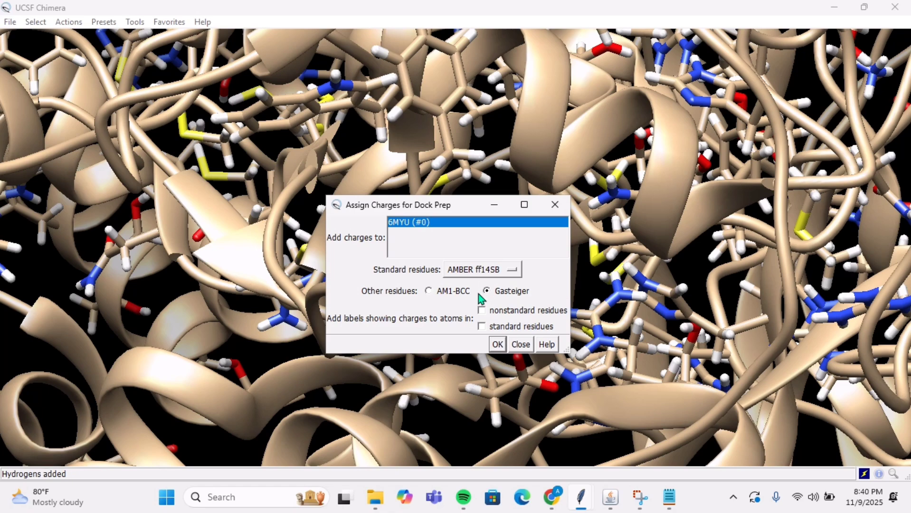
click(497, 345)
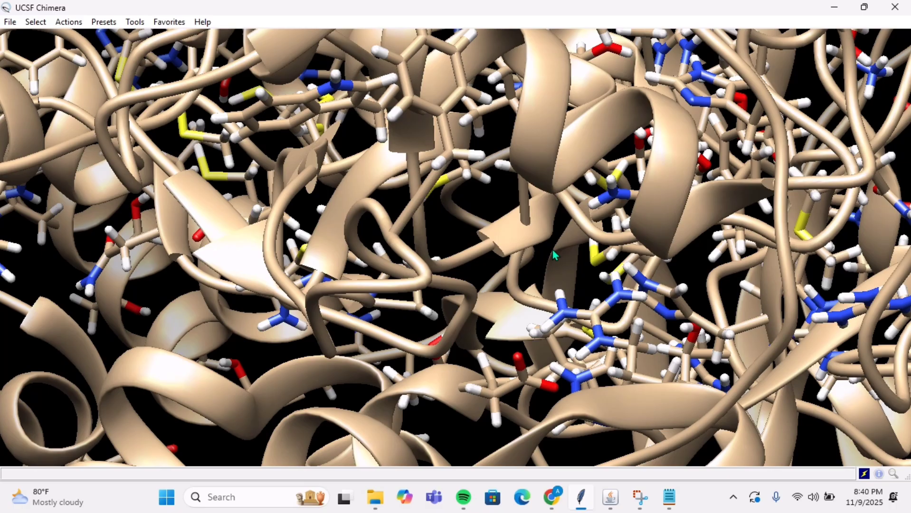
Step: Try to fetch the ligand with PubChem ID 970, and check the reply log for the fetch
scroll(534, 226, up, 5)
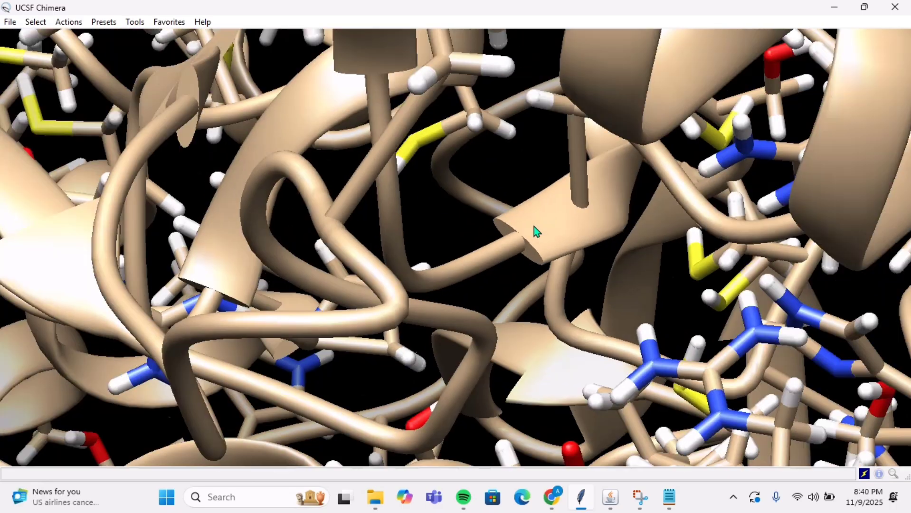
scroll(534, 227, down, 10)
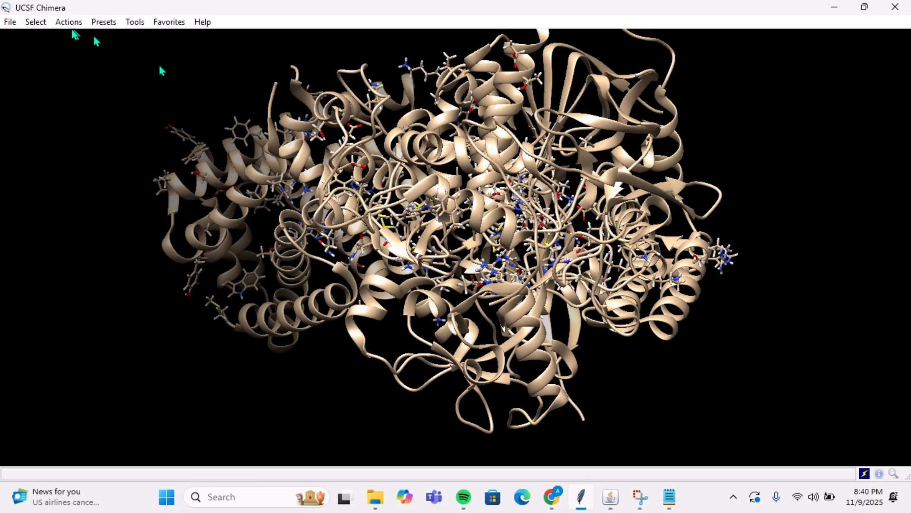
click(10, 22)
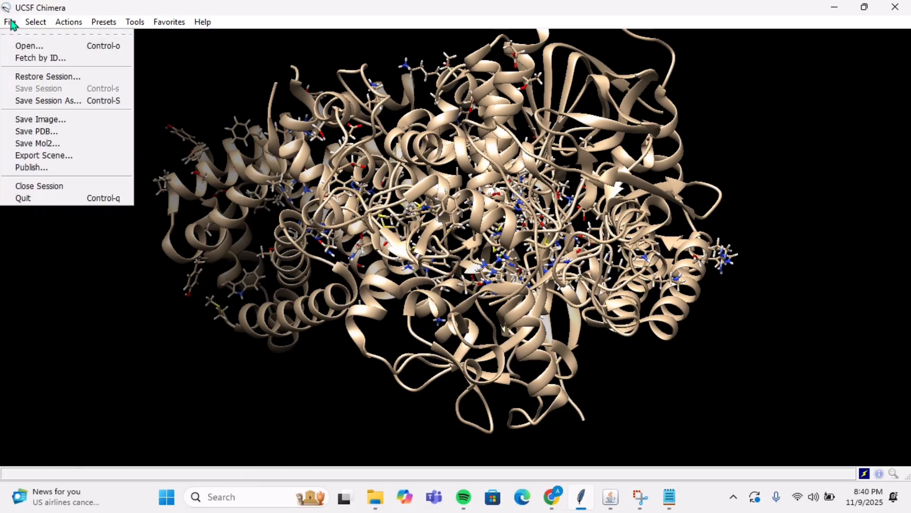
click(32, 60)
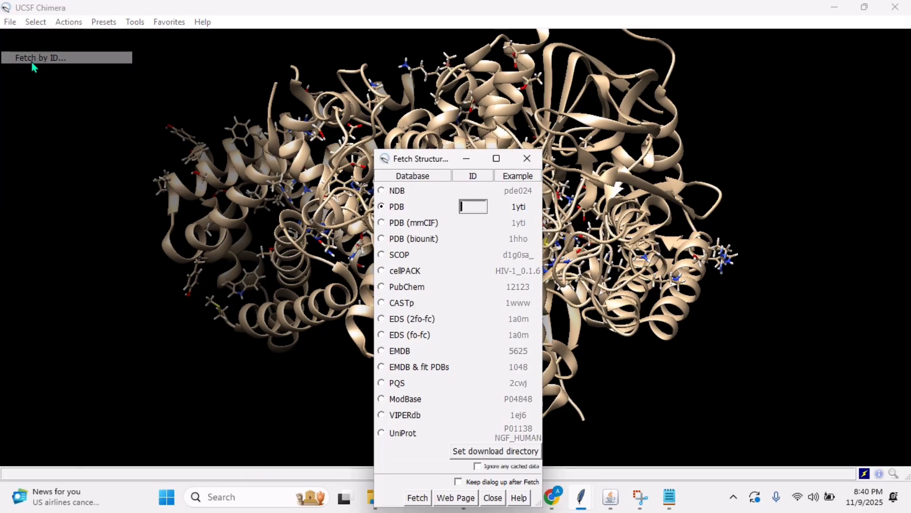
click(384, 288)
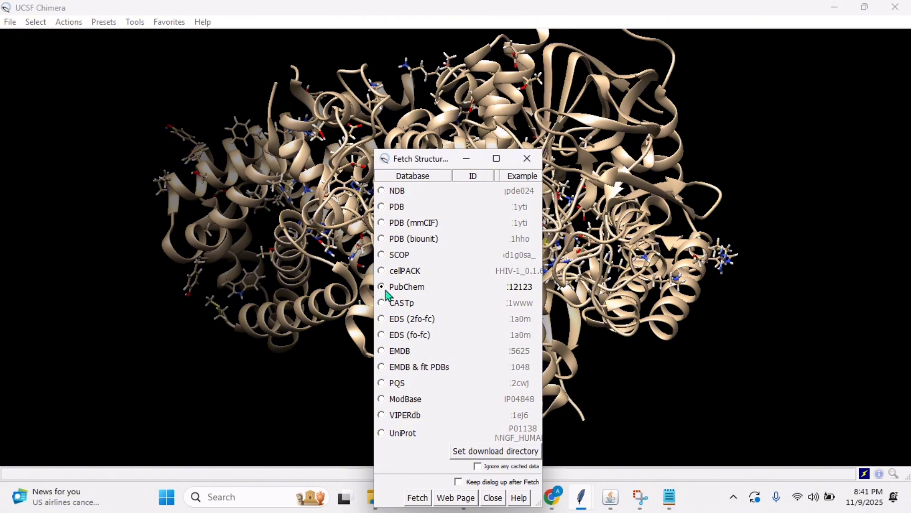
click(470, 291)
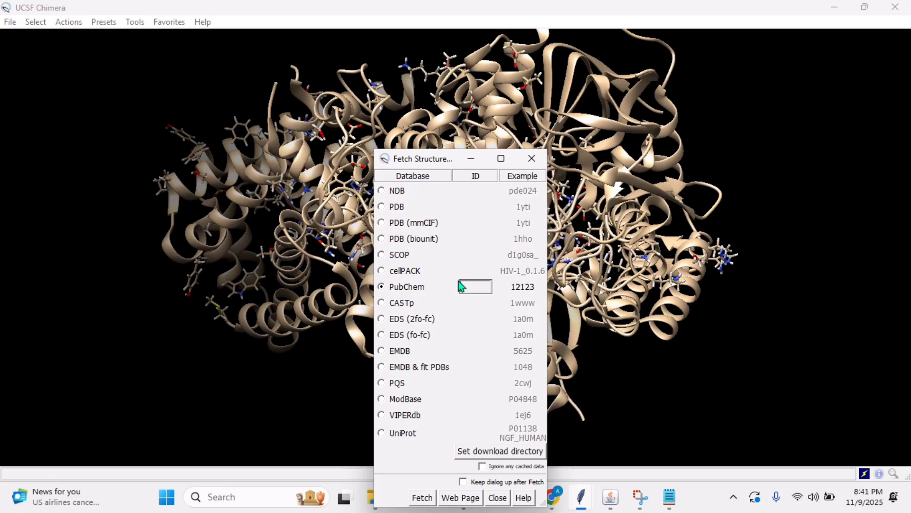
text(970)
click(421, 497)
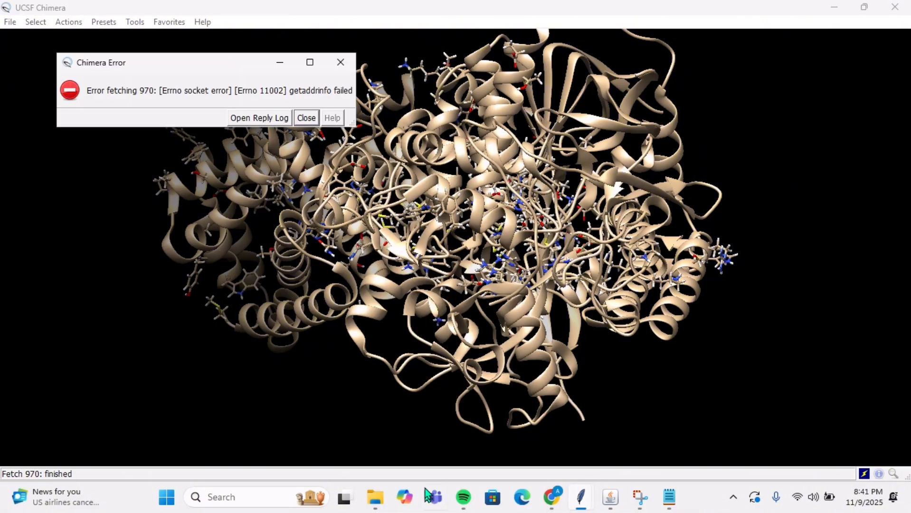
click(274, 123)
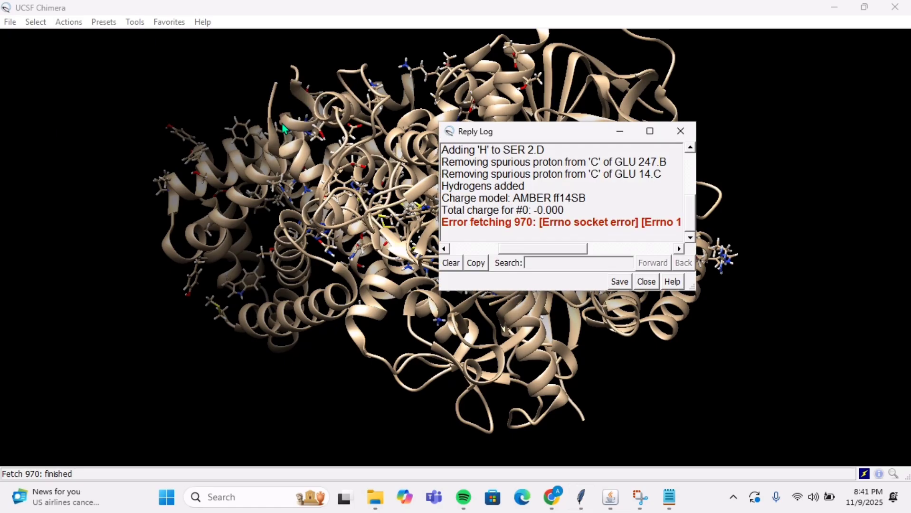
click(680, 131)
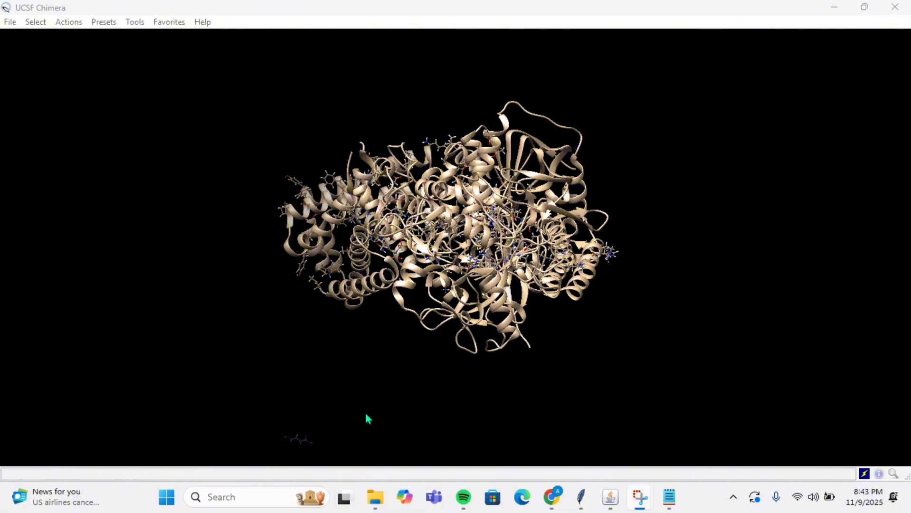
Step: Open the AutoDock Vina setup and browse to C:\Docking Praktikum Metbol as the output folder
mouse_move(313, 429)
mouse_move(320, 354)
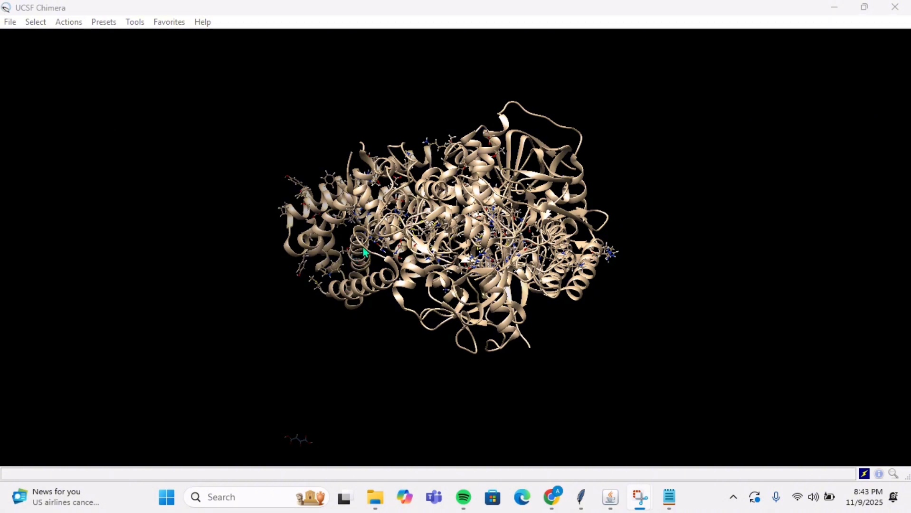
click(135, 21)
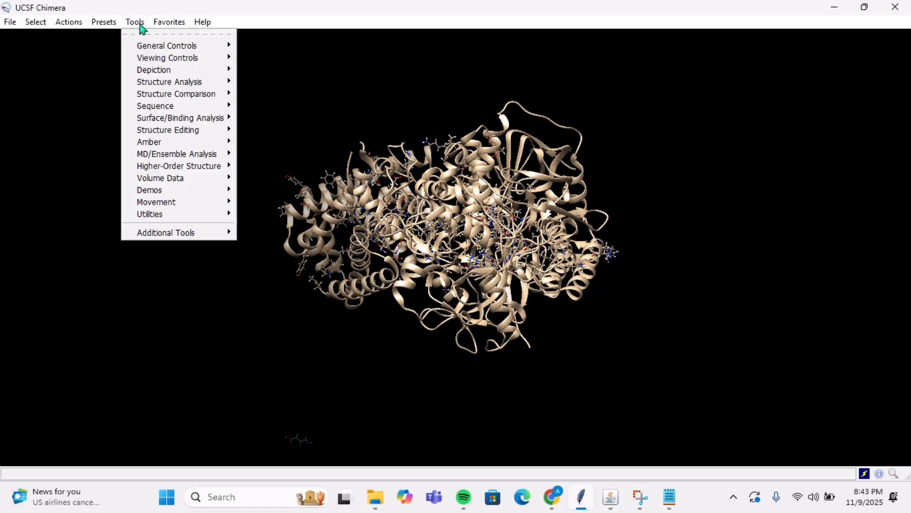
mouse_move(154, 123)
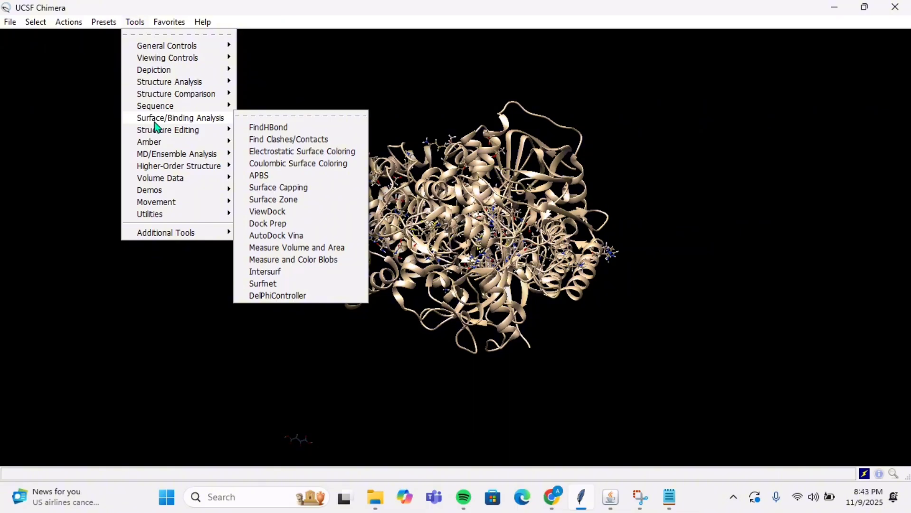
click(280, 237)
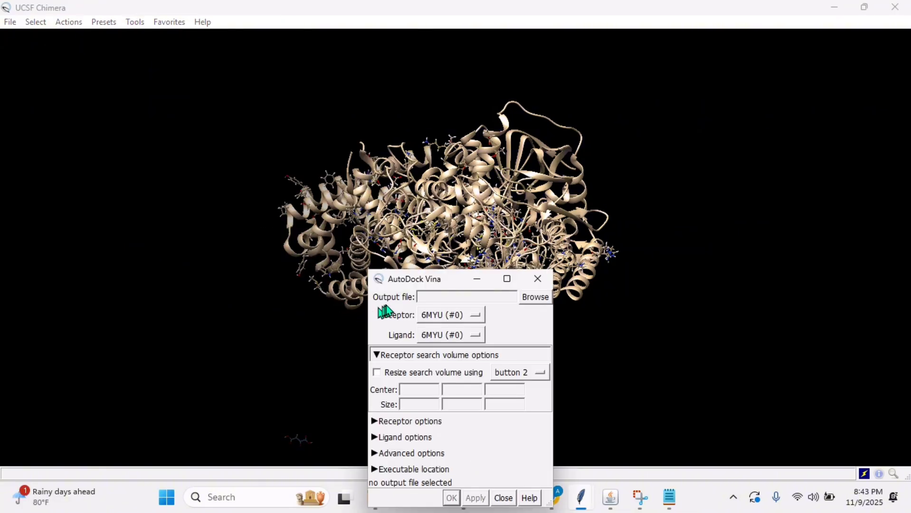
drag(409, 283, 425, 170)
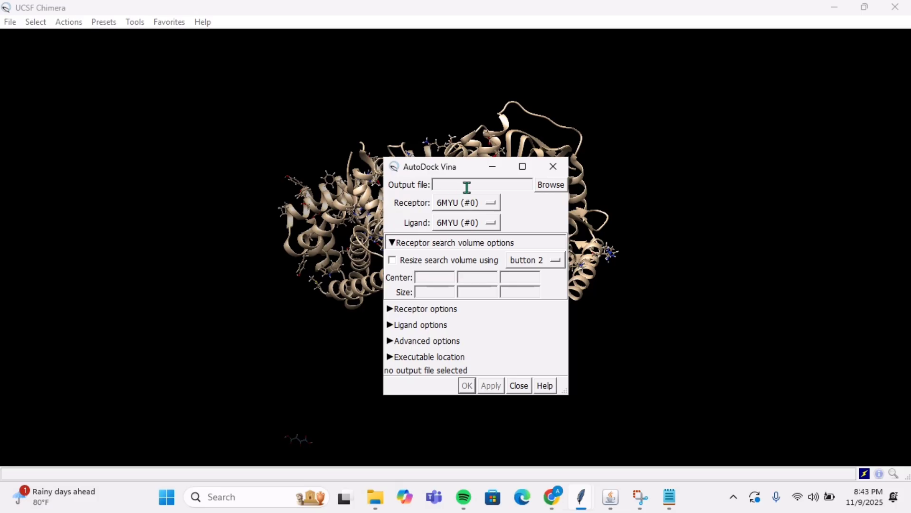
click(550, 187)
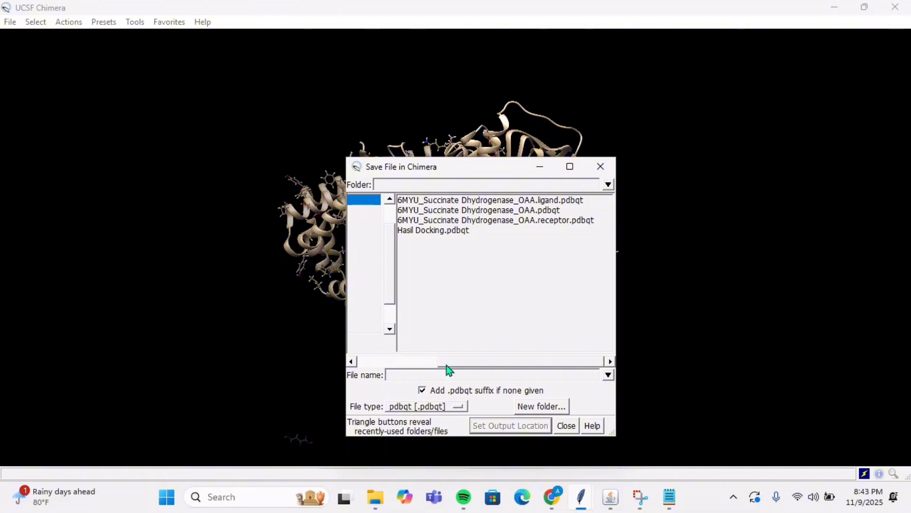
drag(447, 362, 367, 349)
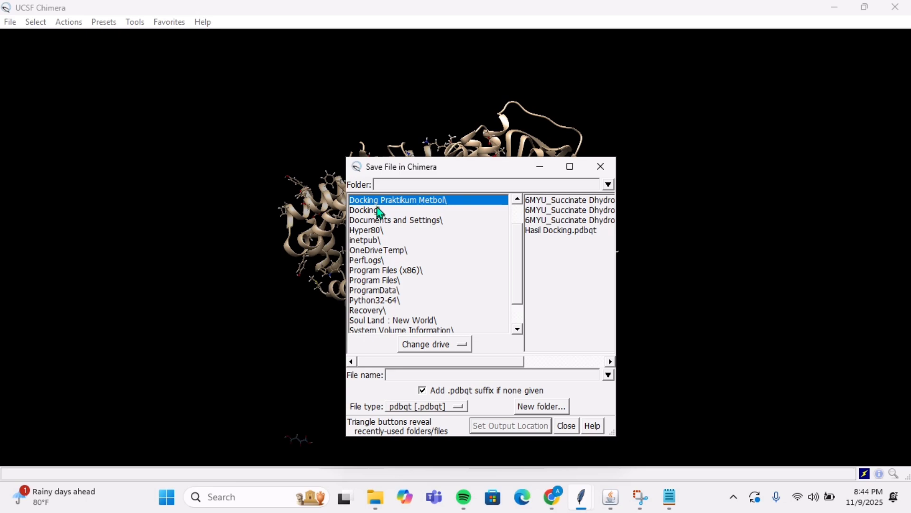
double_click(442, 203)
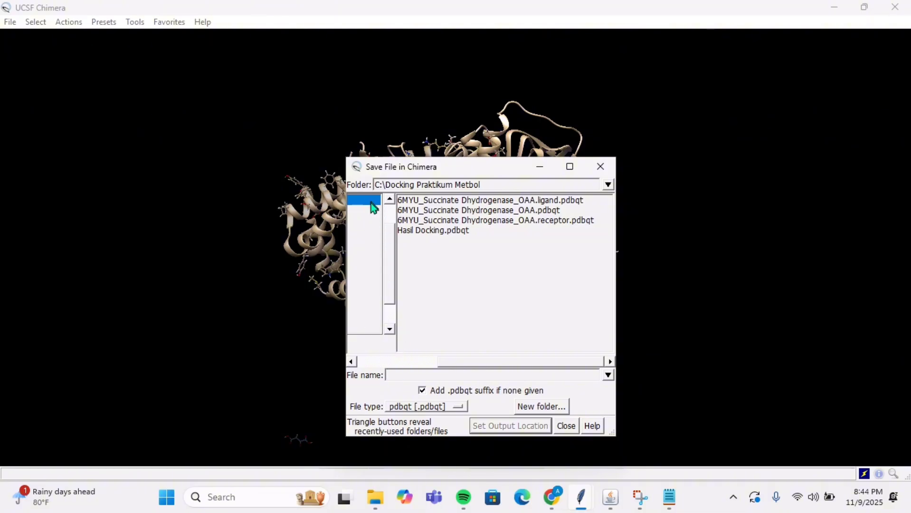
click(436, 362)
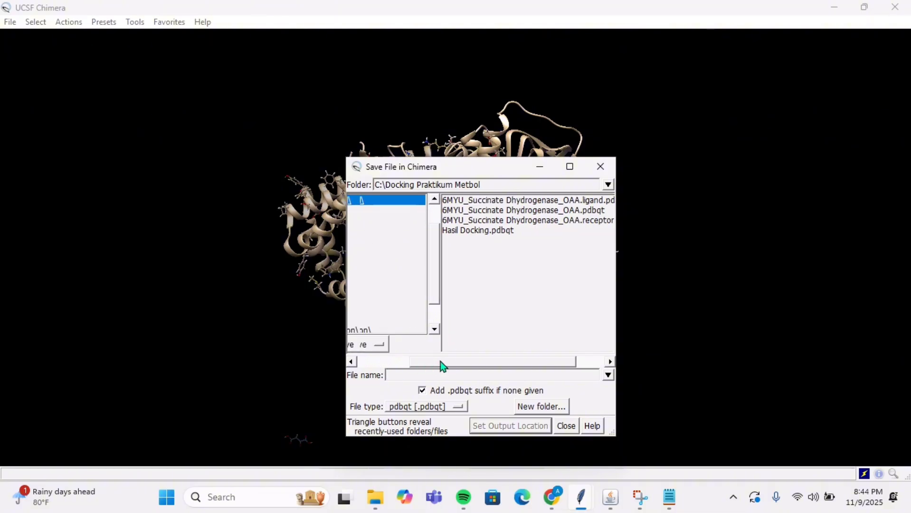
Step: Set the docking output file name to 6MYU_Succinate Dhydrogenase_OAA.2, based on the existing ligand file name
click(424, 204)
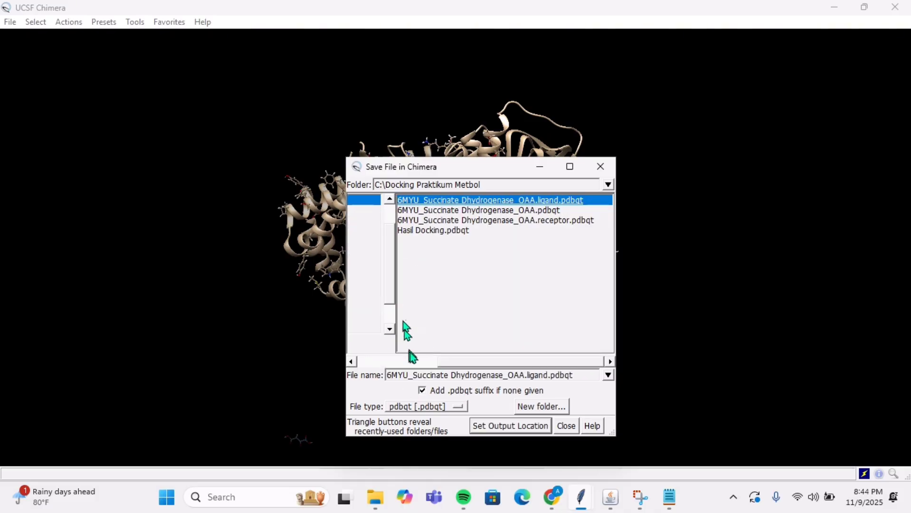
click(576, 375)
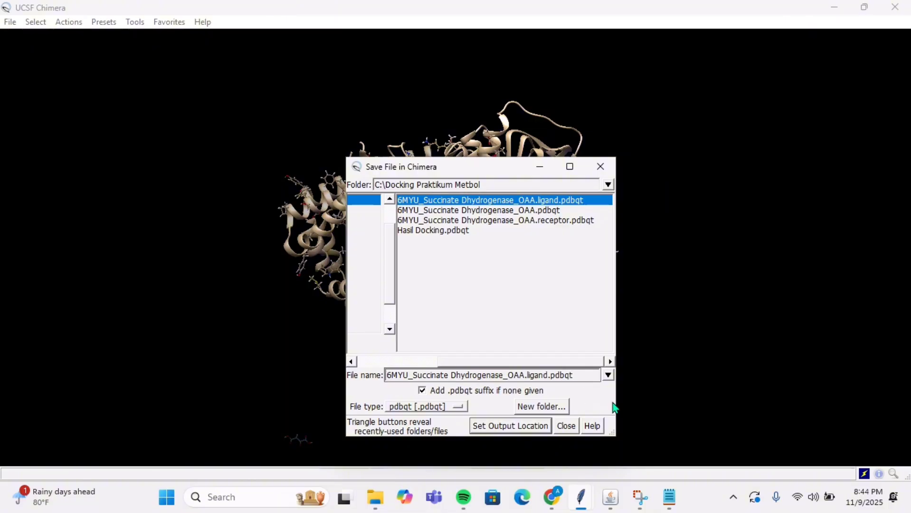
key(BackSpace)
key(BackSpace)
key(BackSpace)
key(BackSpace)
key(BackSpace)
key(BackSpace)
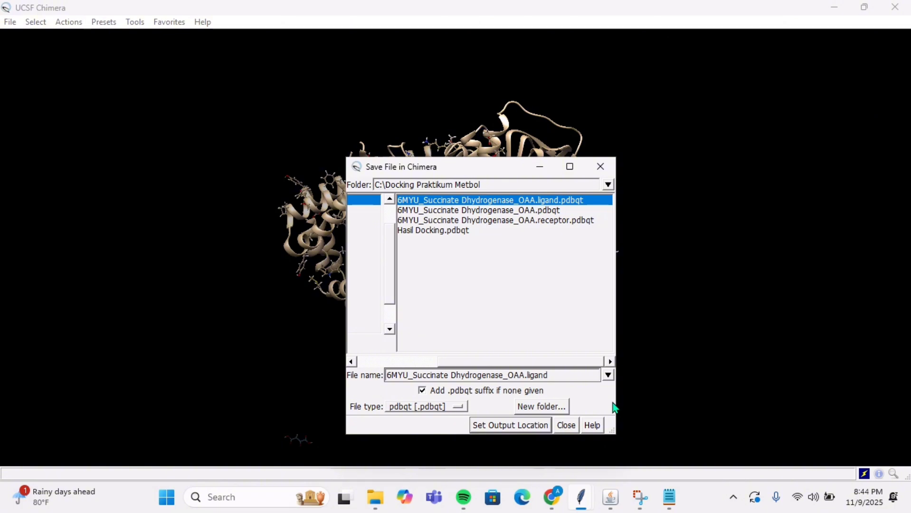
key(BackSpace)
key(BackSpace)
key(BackSpace)
key(BackSpace)
key(BackSpace)
key(BackSpace)
text(2)
click(526, 429)
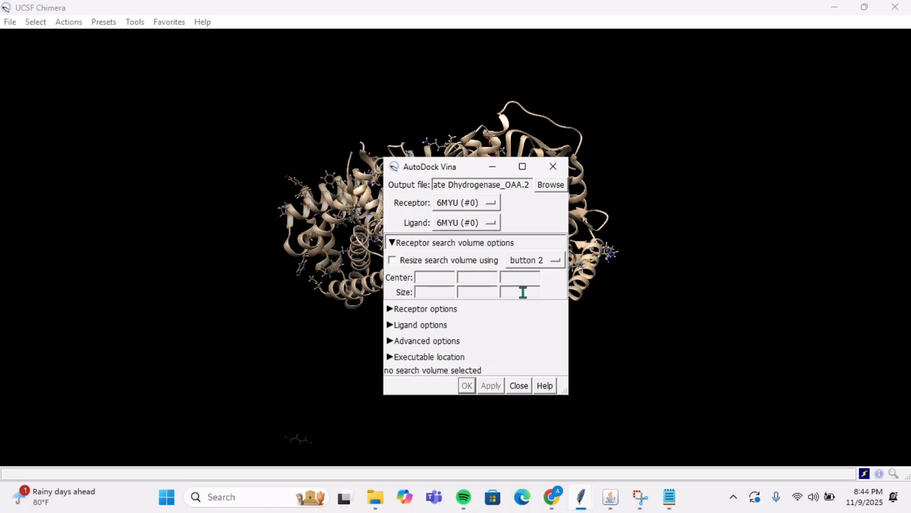
Step: Choose CID 970 (#1) as the docking ligand and bring up the recorded centroid coordinates in Notepad
click(481, 230)
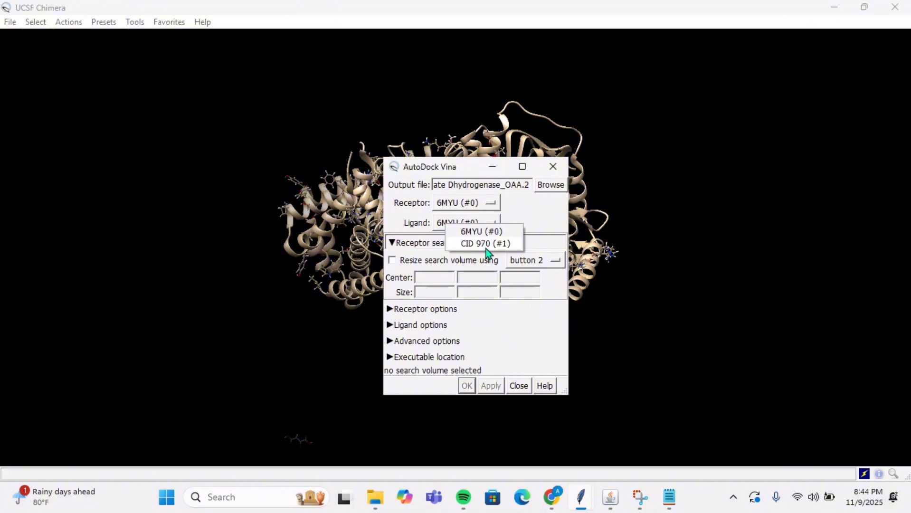
click(485, 247)
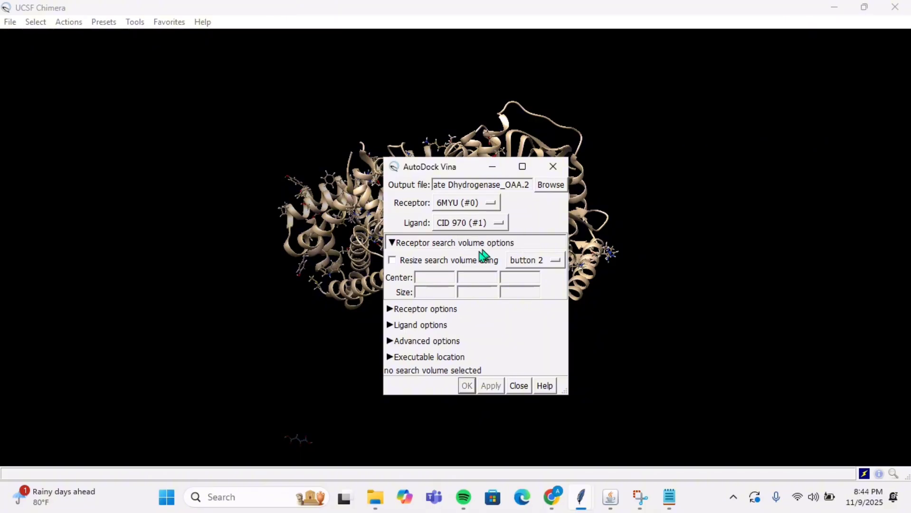
click(443, 277)
mouse_move(667, 499)
click(669, 438)
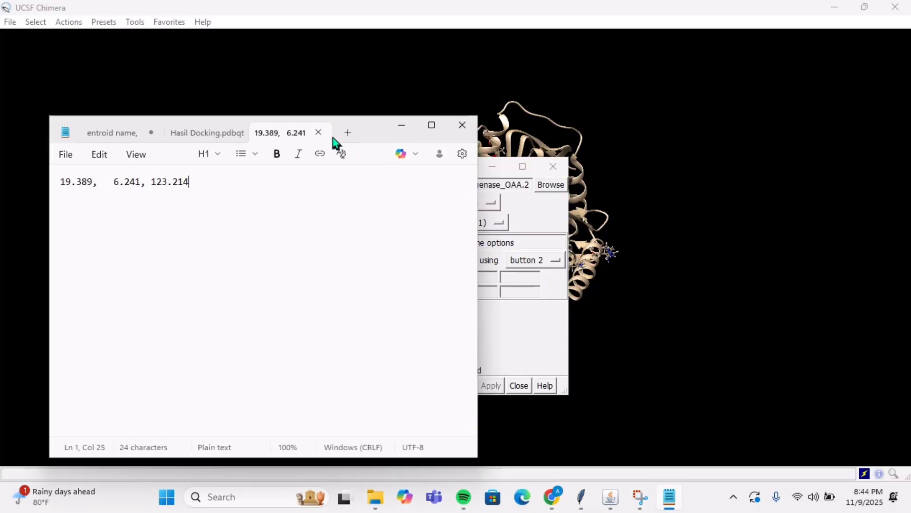
drag(363, 124, 298, 118)
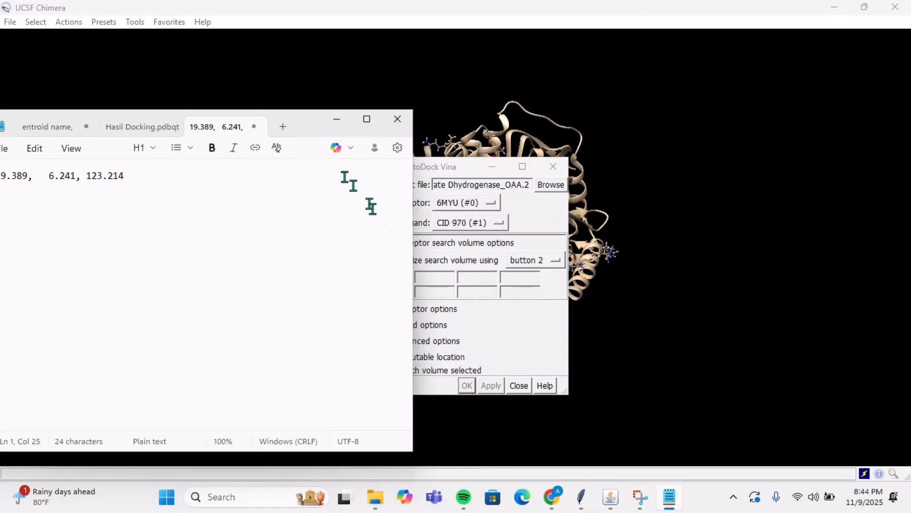
Step: Copy 19.389 from the Notepad coordinates into the X value of the receptor search volume center
click(444, 283)
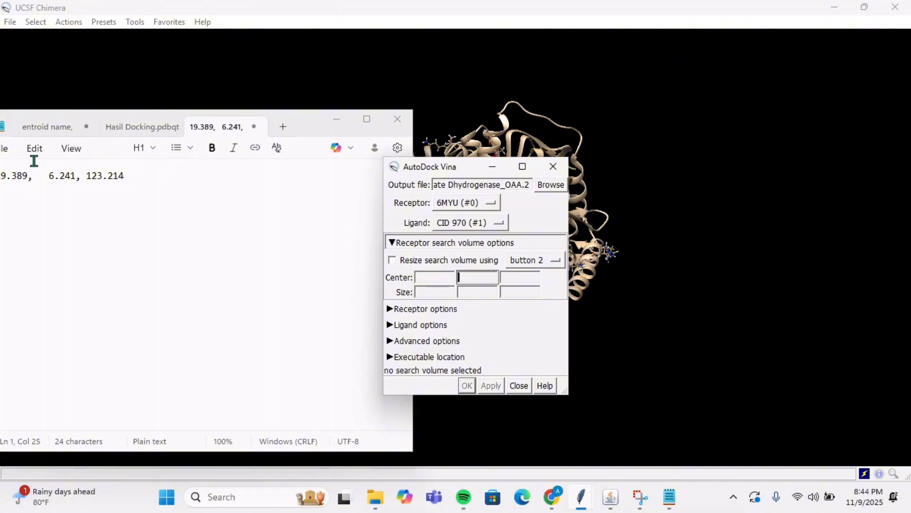
drag(310, 112, 326, 82)
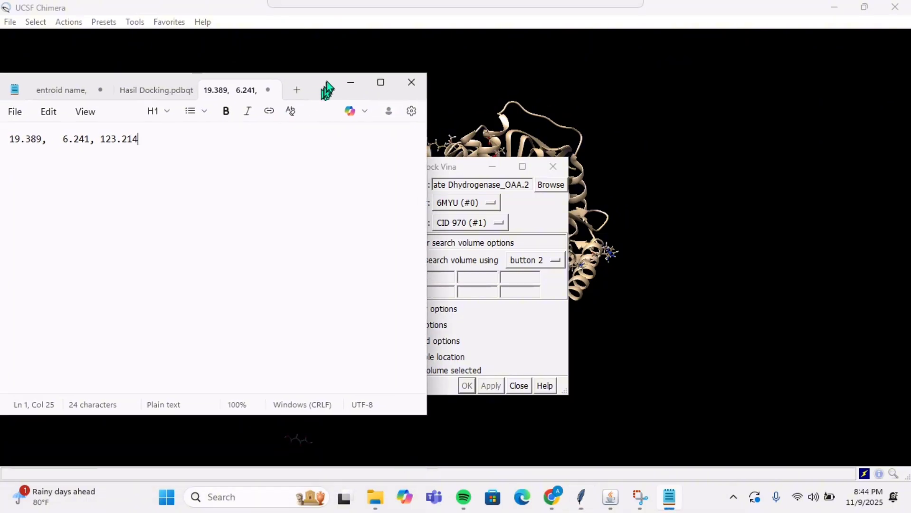
double_click(17, 139)
drag(16, 139, 42, 140)
key(ctrl+c)
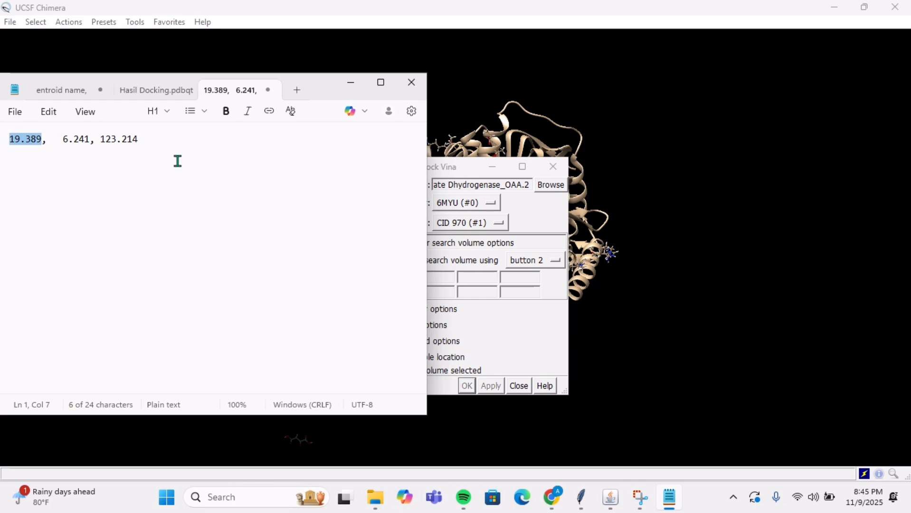
click(440, 279)
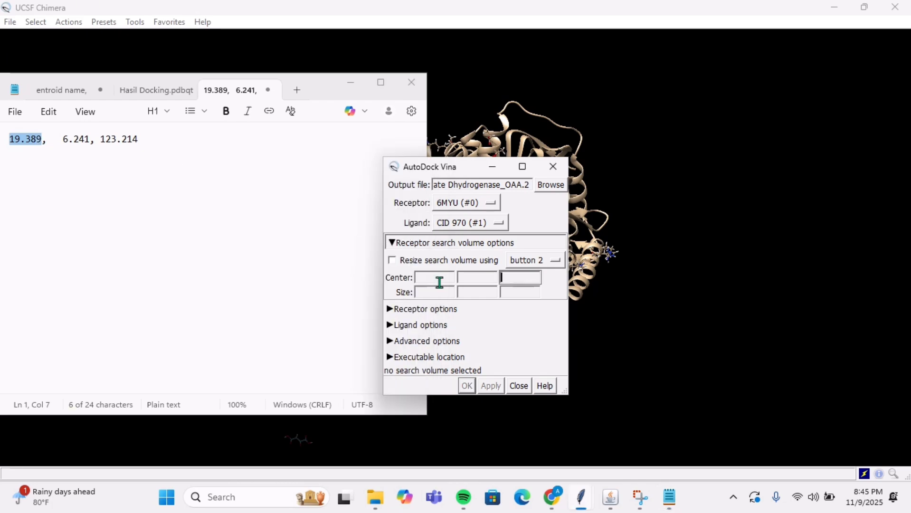
click(439, 279)
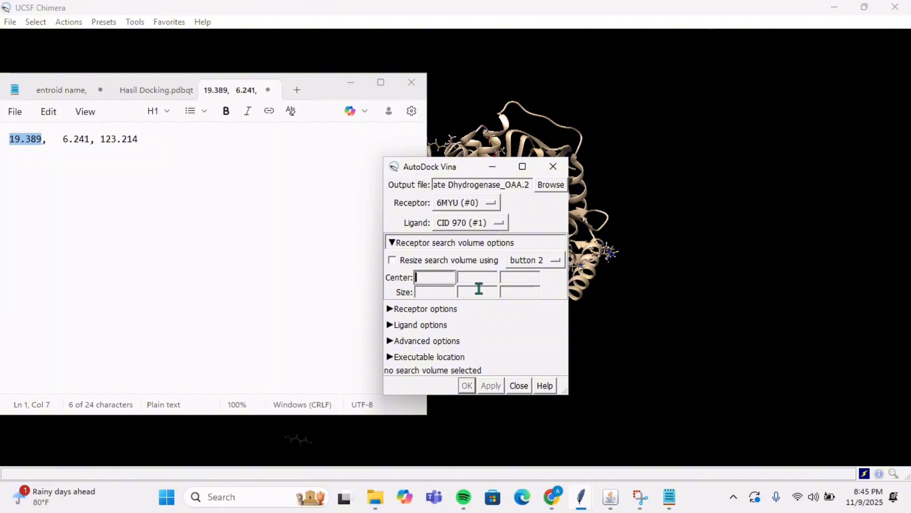
key(ctrl+v)
Step: Copy 6.241 from the Notepad coordinates into the Y value of the receptor search volume center
click(460, 273)
click(63, 141)
drag(63, 140, 90, 145)
key(ctrl+c)
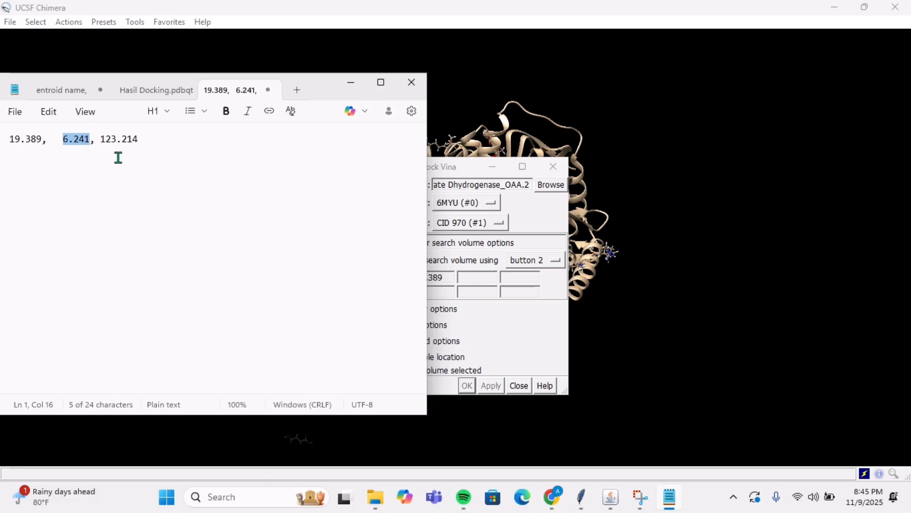
click(464, 280)
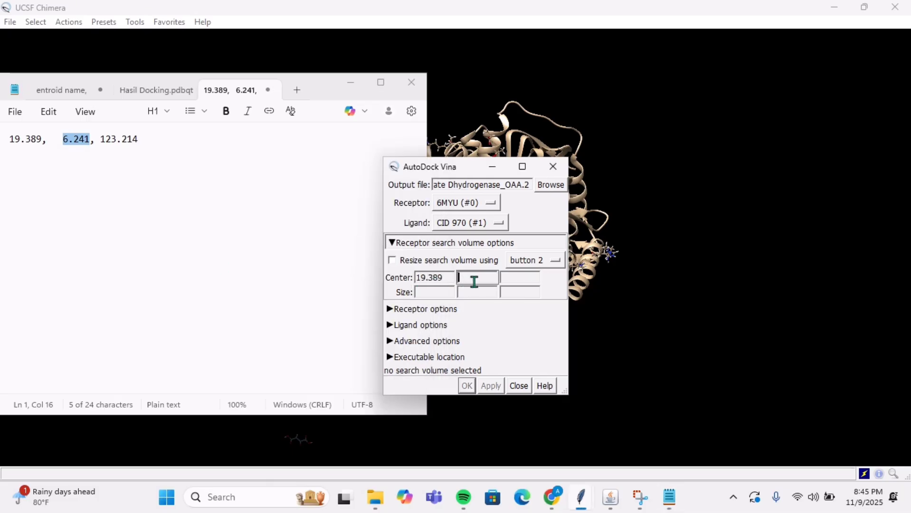
key(ctrl+v)
Step: Copy 123.214 from the Notepad coordinates into the Z value of the search volume center and close Notepad
drag(101, 139, 162, 148)
key(ctrl+c)
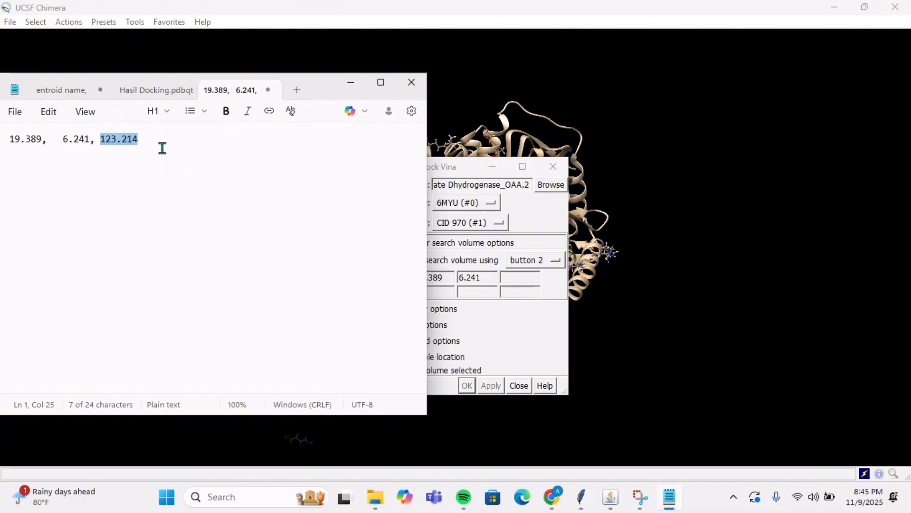
click(523, 283)
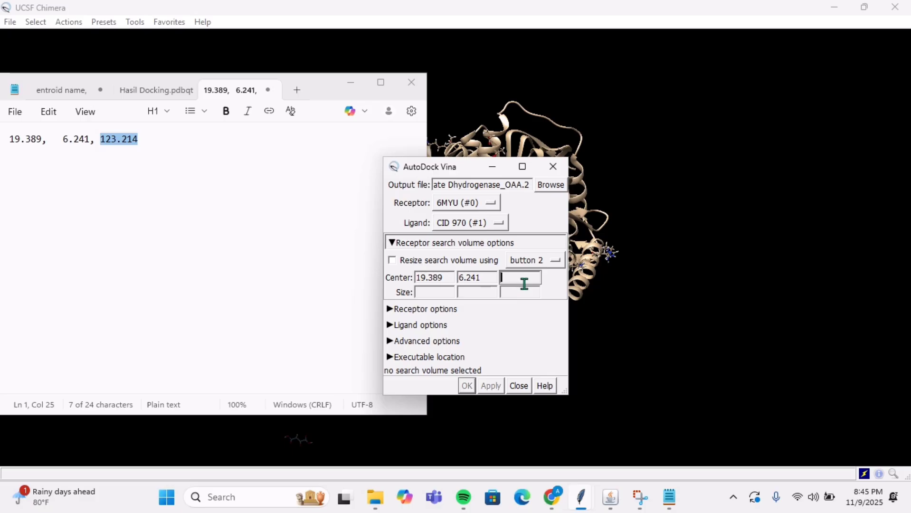
key(ctrl+v)
click(416, 78)
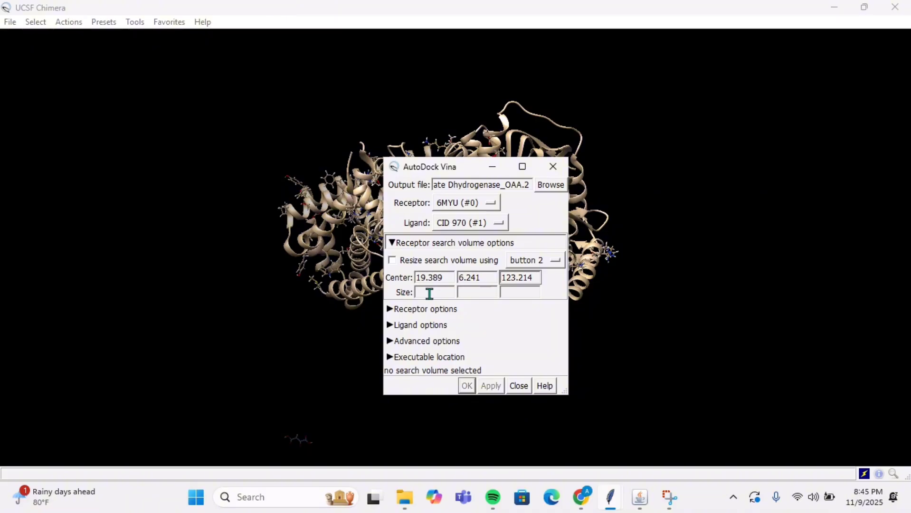
Step: Set the receptor search volume size to 24 in X, Y and Z
click(430, 294)
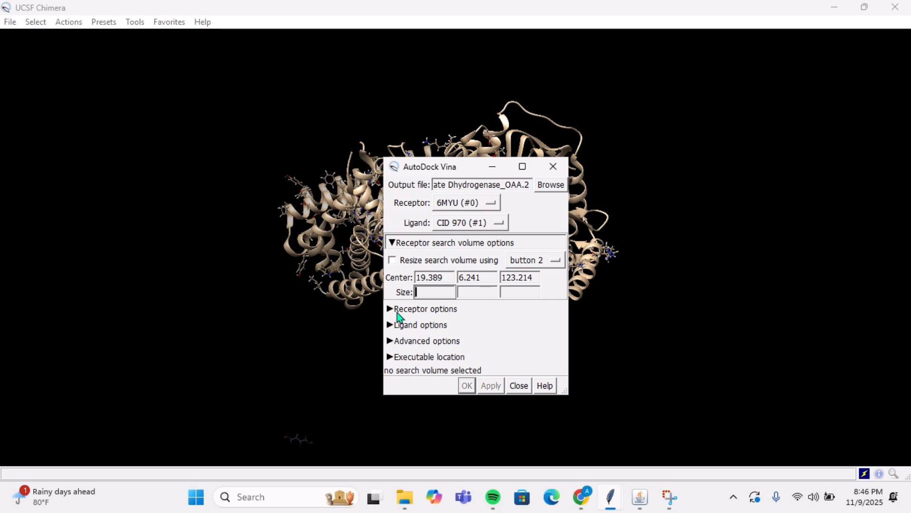
text(24)
click(484, 292)
text(24)
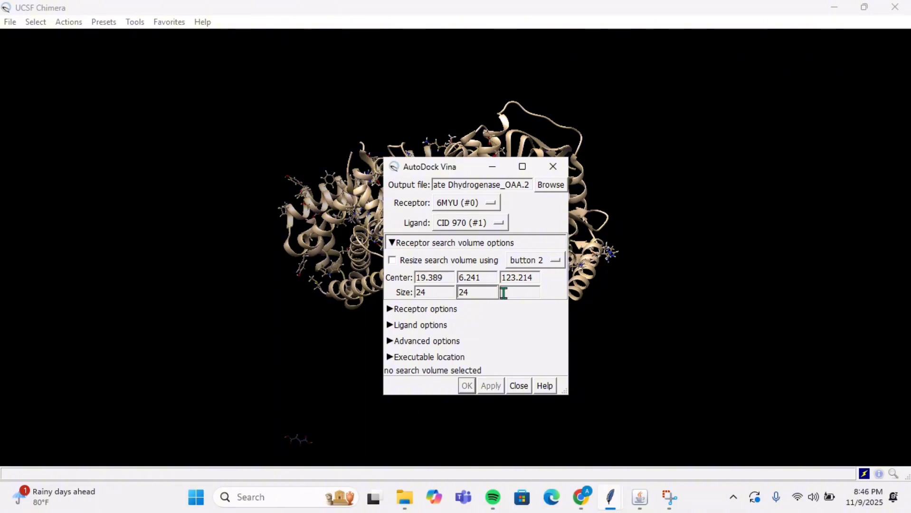
click(503, 293)
text(24)
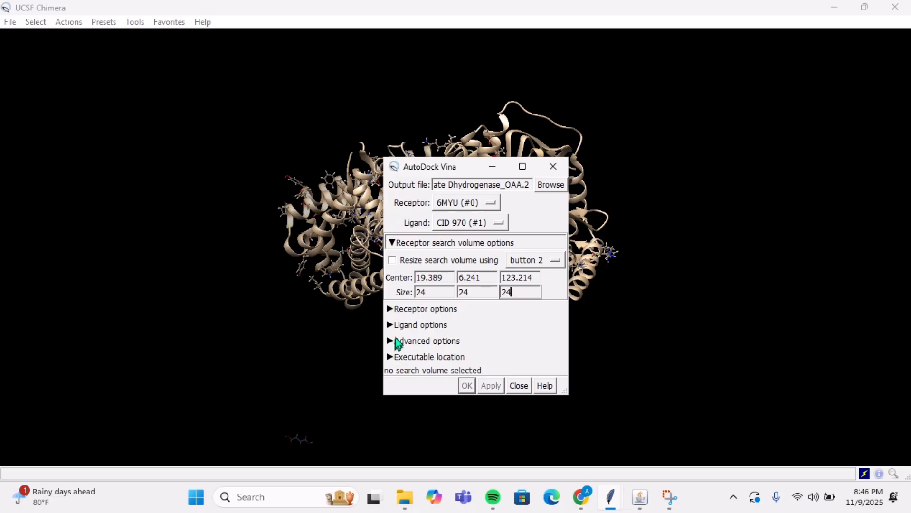
Step: Review the receptor, ligand, advanced and executable location options, and run the docking while keeping the AutoDock Vina setup open
click(398, 309)
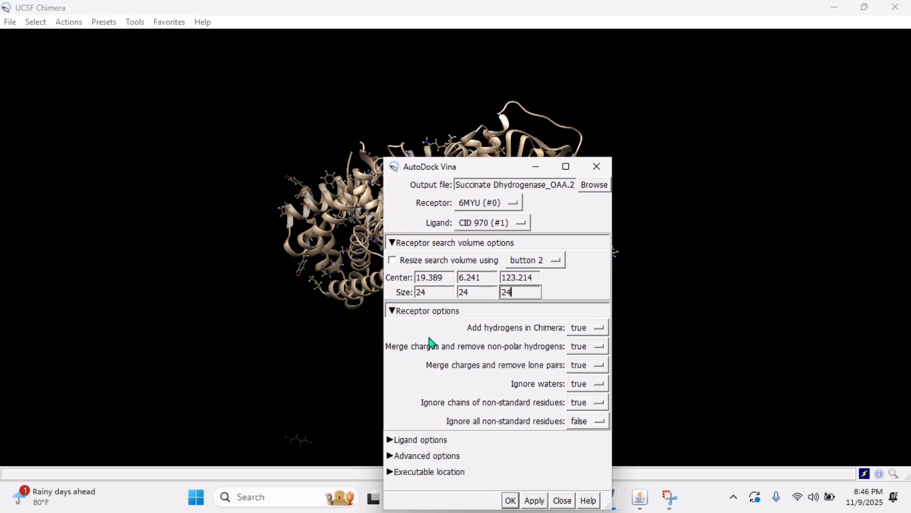
click(393, 440)
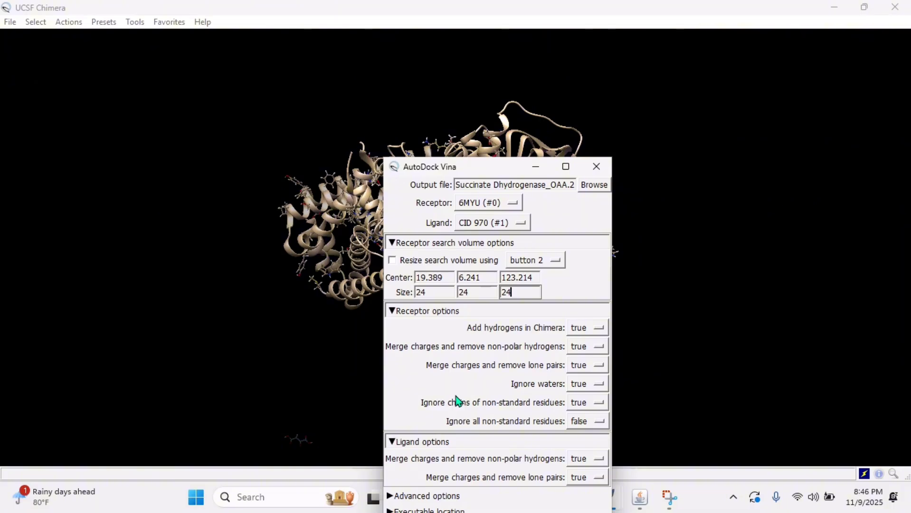
click(399, 441)
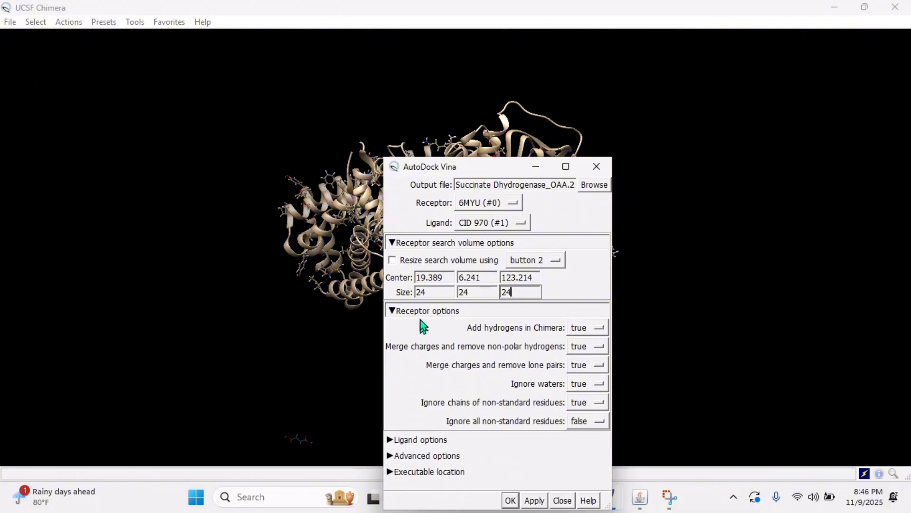
click(419, 312)
click(405, 342)
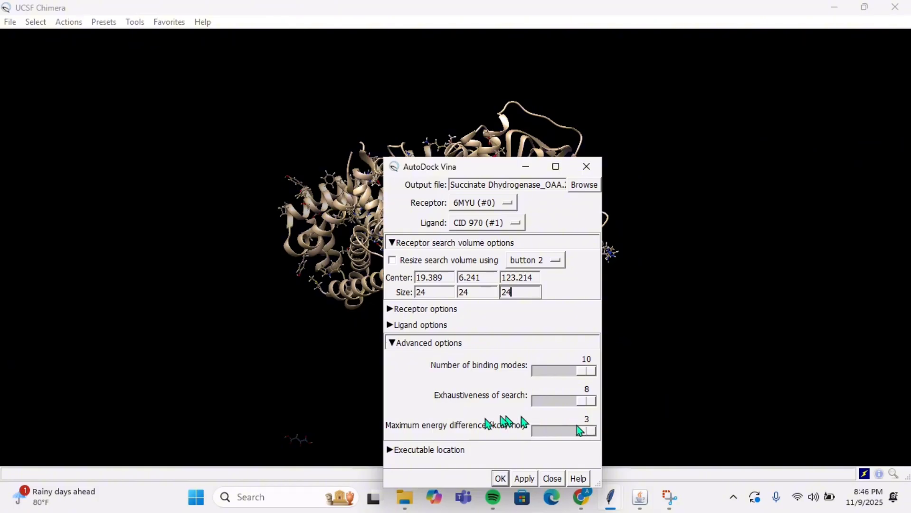
click(410, 342)
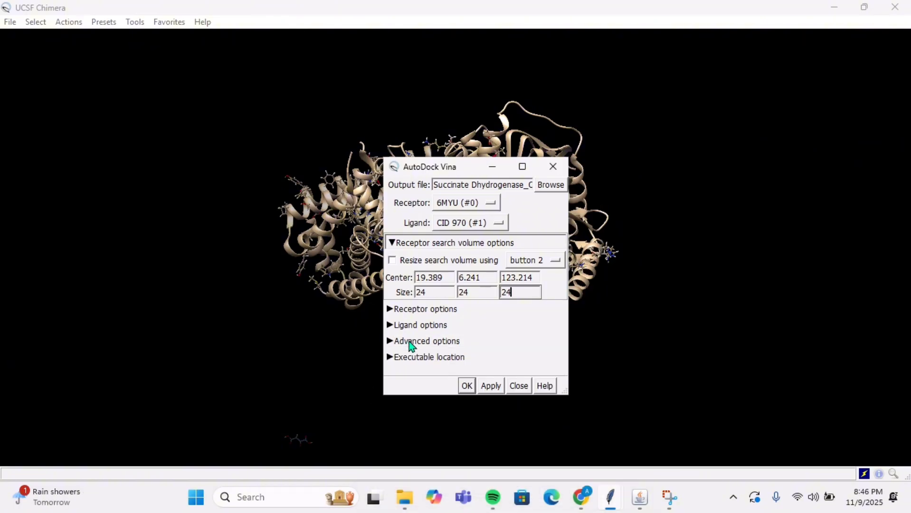
click(409, 362)
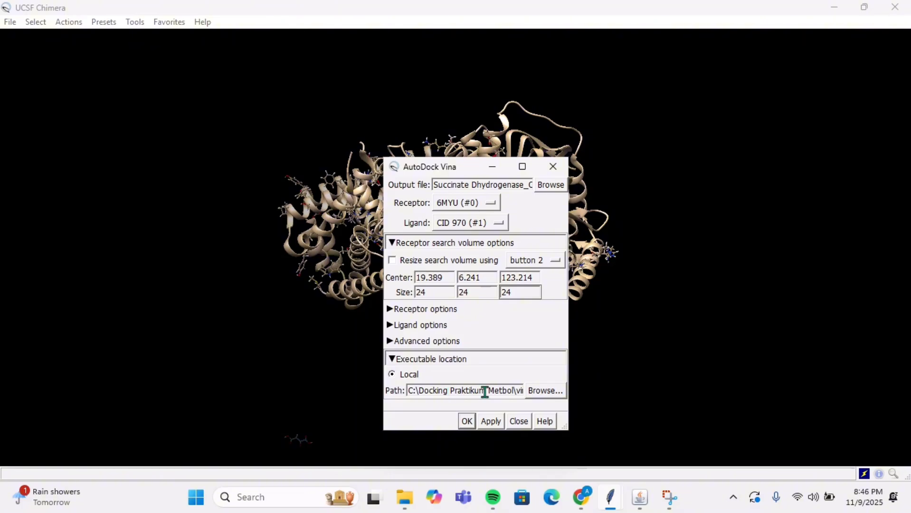
click(493, 423)
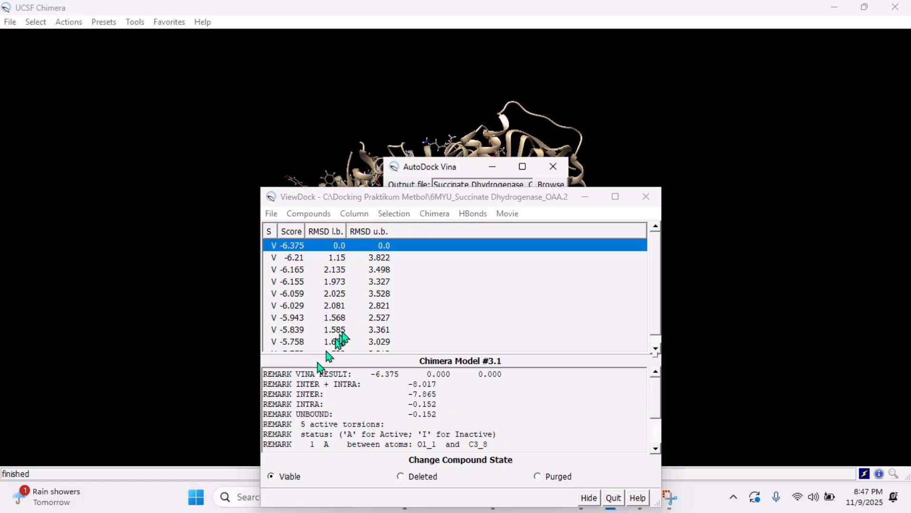
Step: Examine the scores, RMSD values and Vina remarks of the docked poses one after another in the ViewDock results
drag(553, 206, 552, 123)
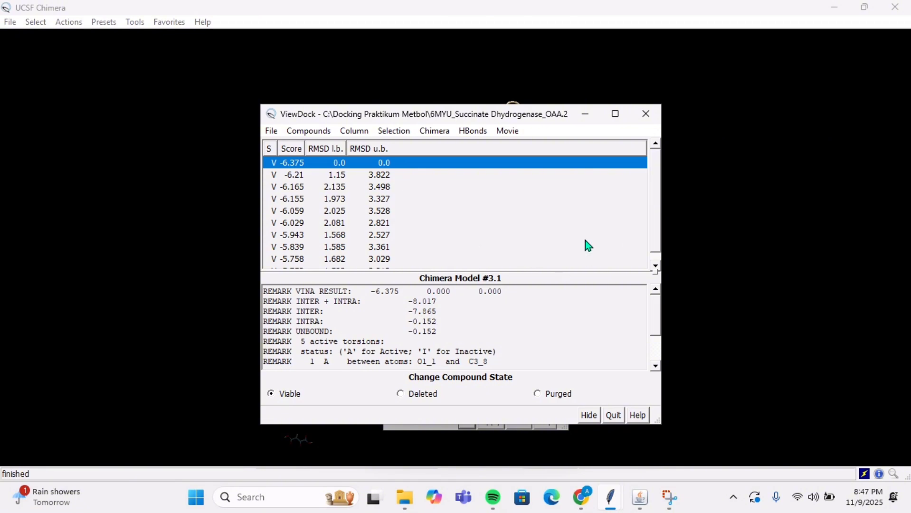
scroll(585, 241, down, 1)
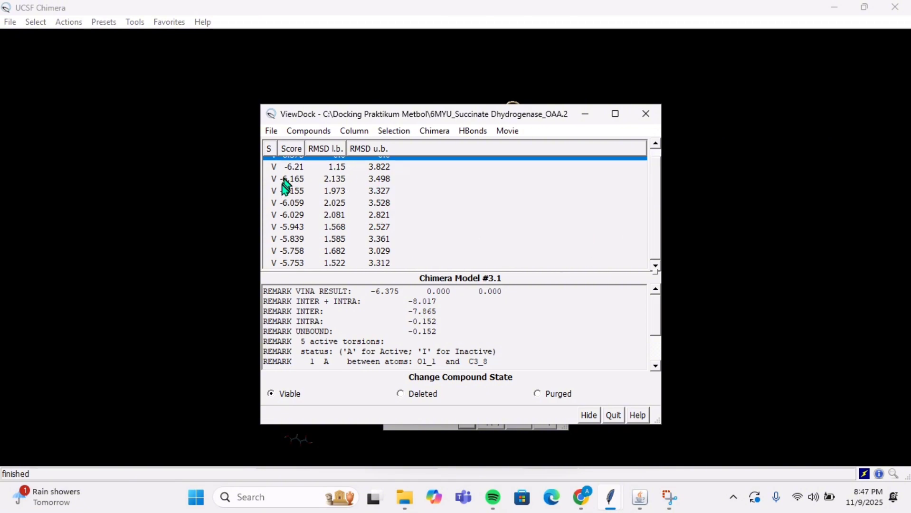
scroll(297, 208, up, 1)
click(335, 177)
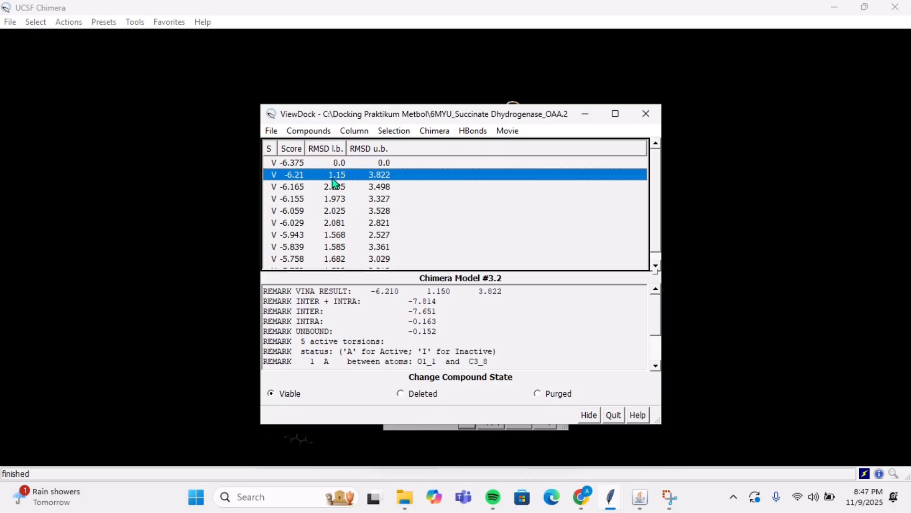
click(316, 187)
click(313, 198)
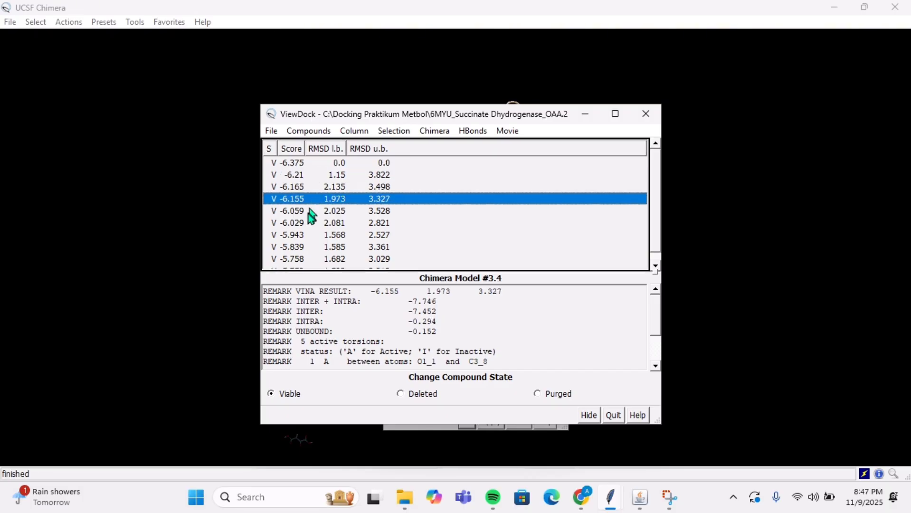
click(309, 211)
click(308, 235)
click(305, 224)
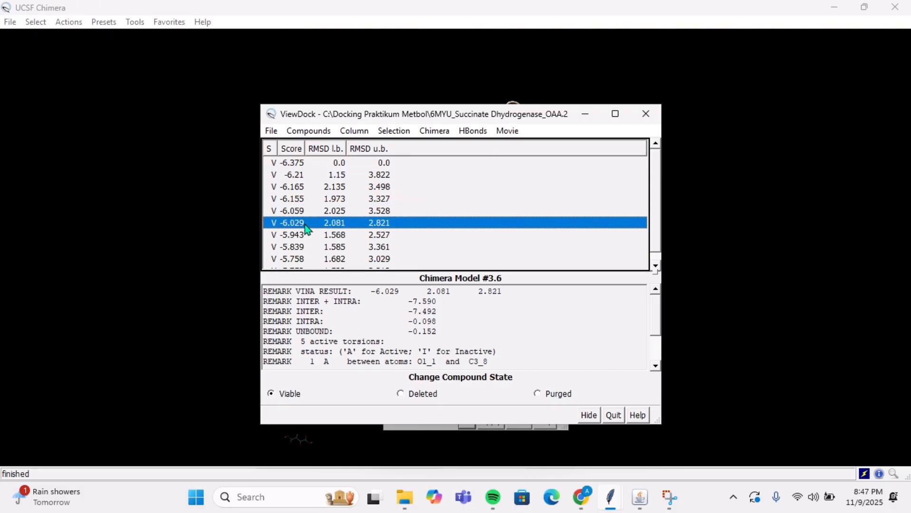
click(308, 246)
click(310, 260)
scroll(311, 260, down, 1)
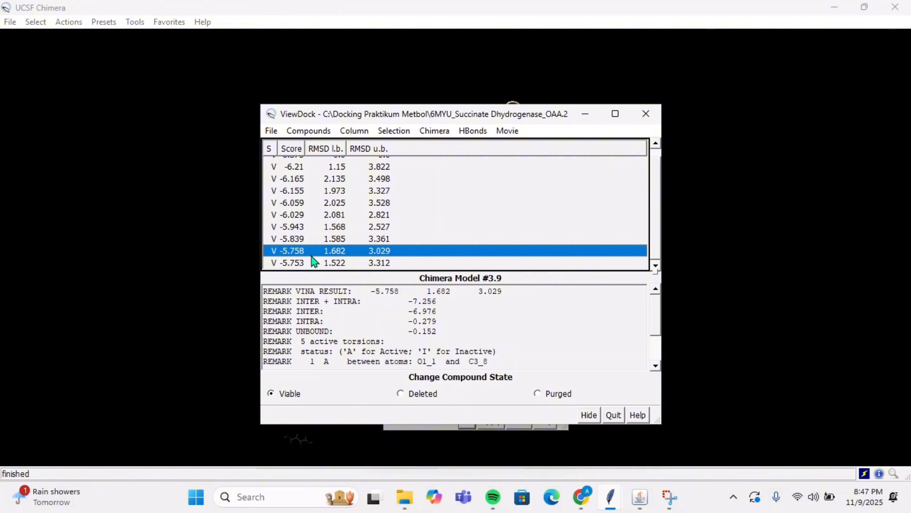
click(313, 263)
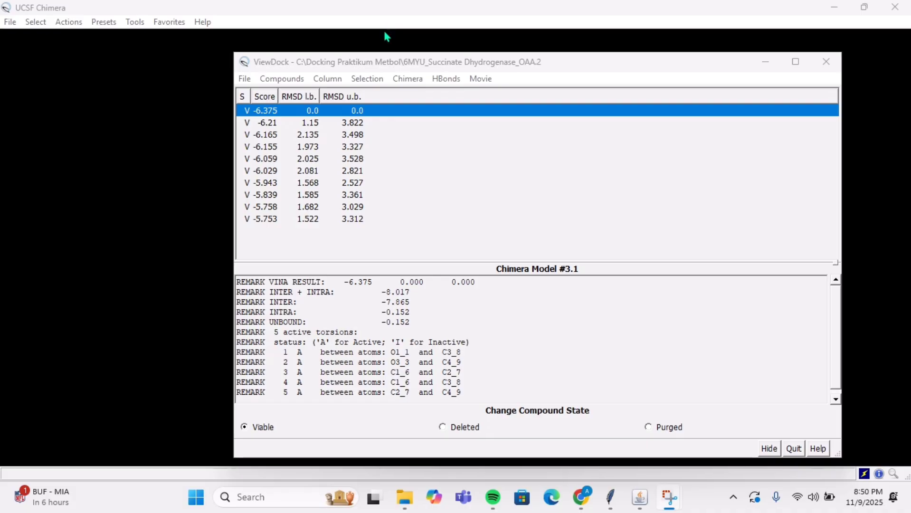
Step: Switch to LigPlot+ and bring up the file chooser for opening a PDB/mmCIF file
click(639, 497)
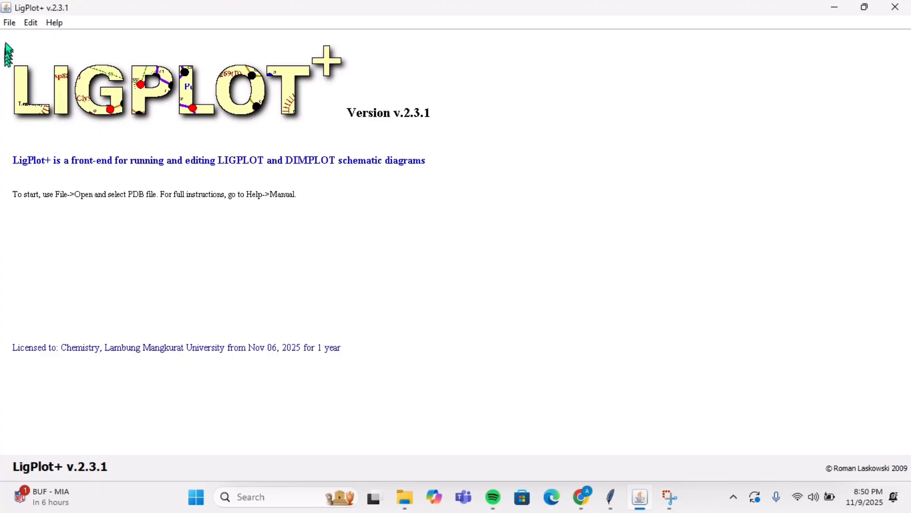
click(9, 24)
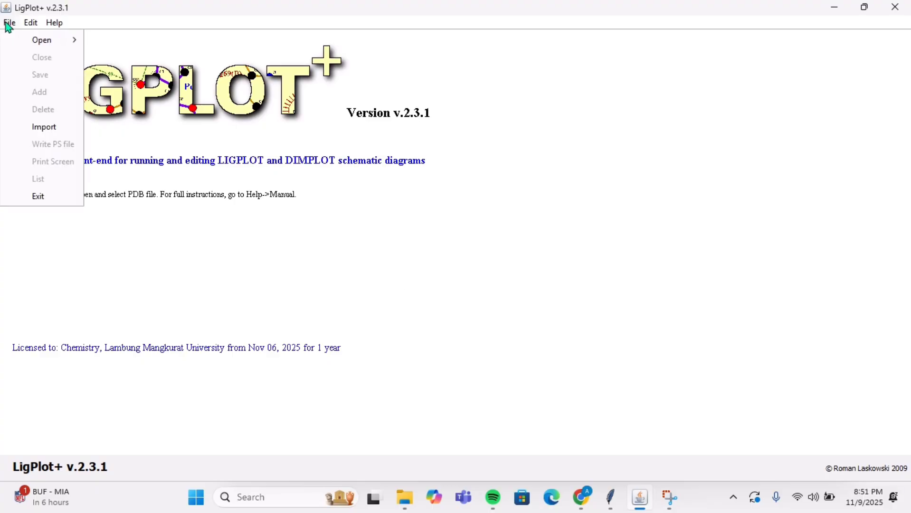
mouse_move(38, 42)
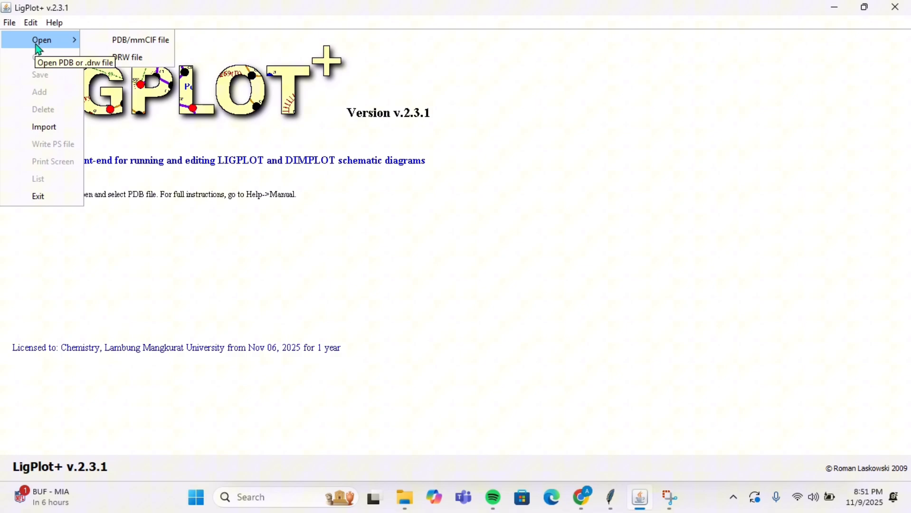
click(103, 40)
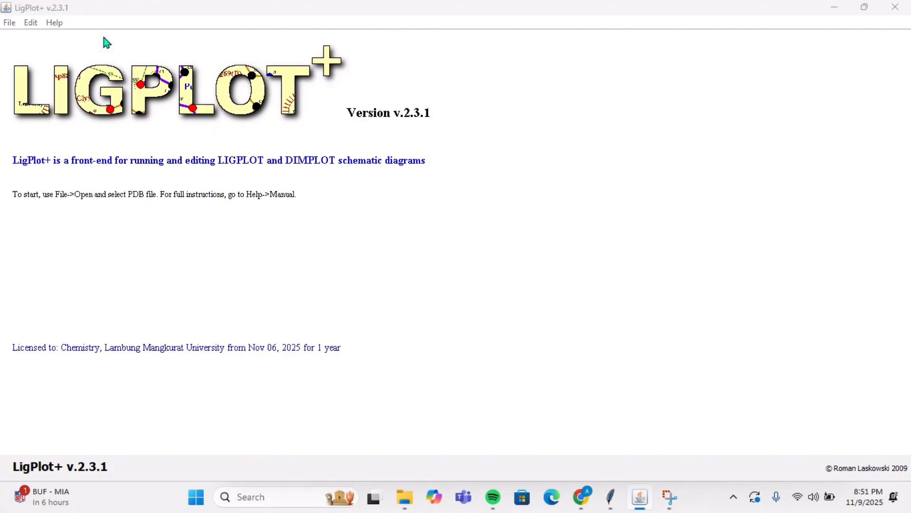
click(494, 261)
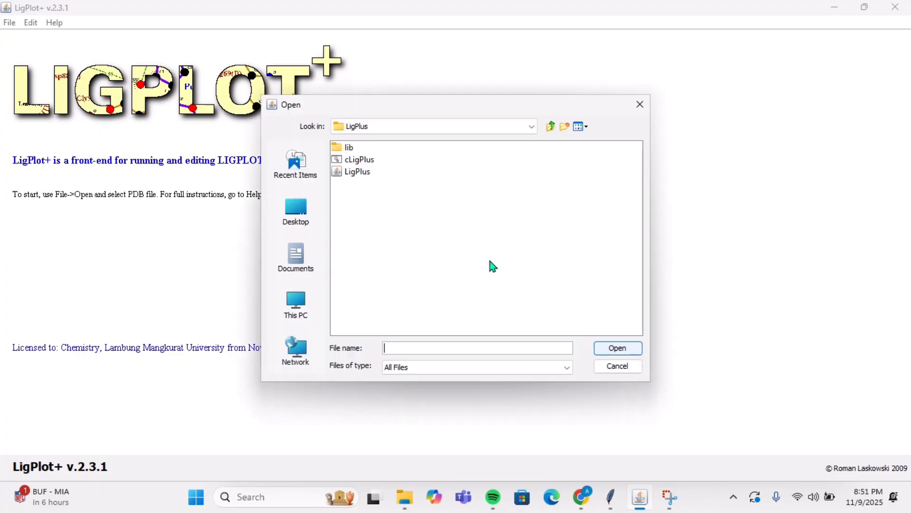
Step: Load 6MYU_Succinate Dehydrogenase_Awal.pdb from C:\Docking Praktikum Metbol and run LIGPLOT for the ligand FAD 1001(A)
click(295, 303)
double_click(341, 145)
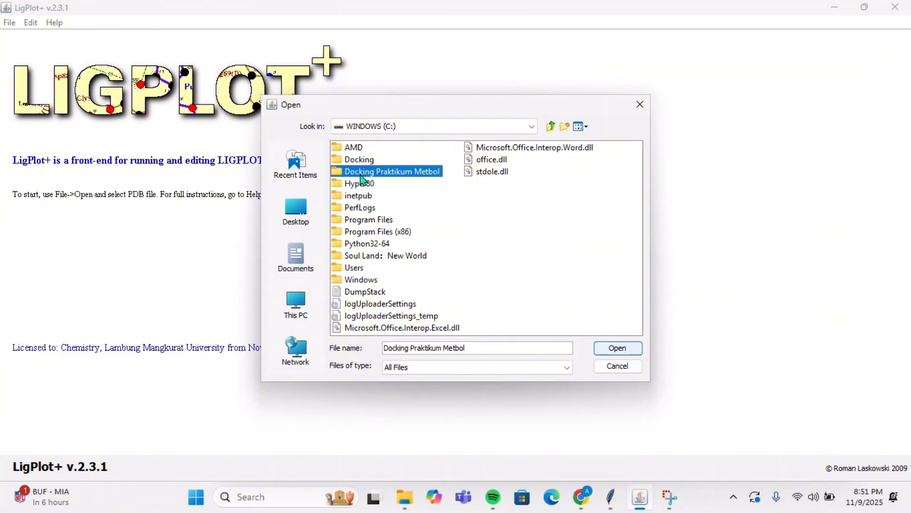
double_click(356, 171)
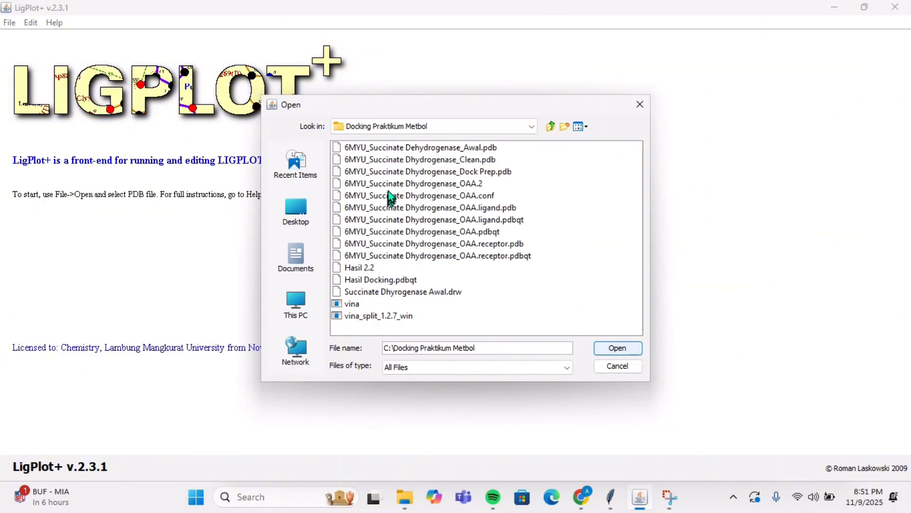
click(395, 148)
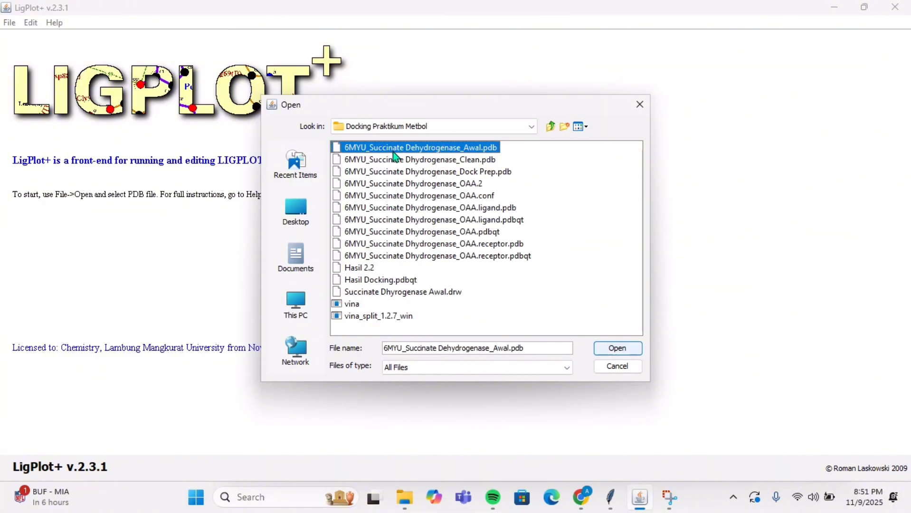
click(613, 349)
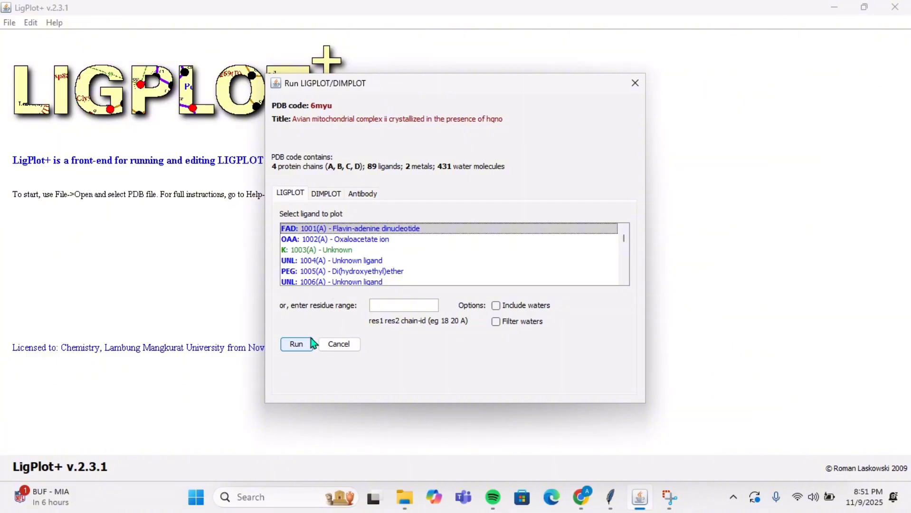
click(300, 343)
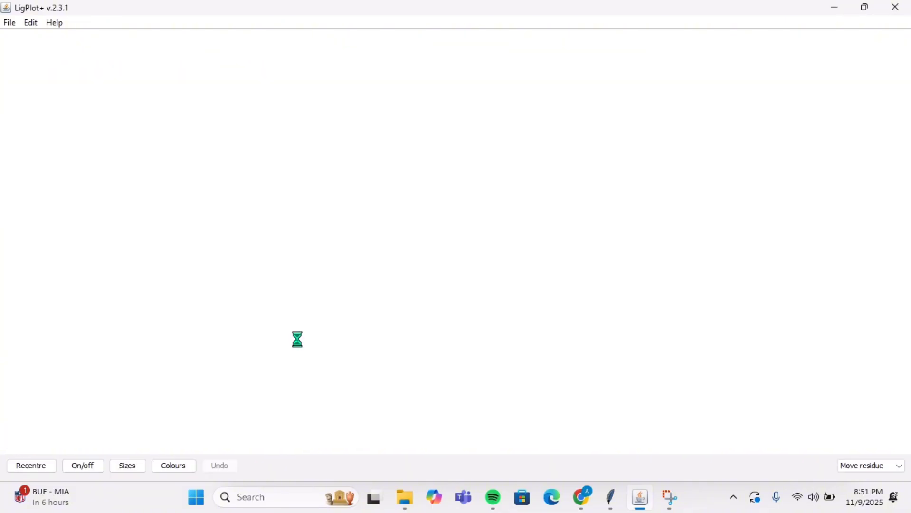